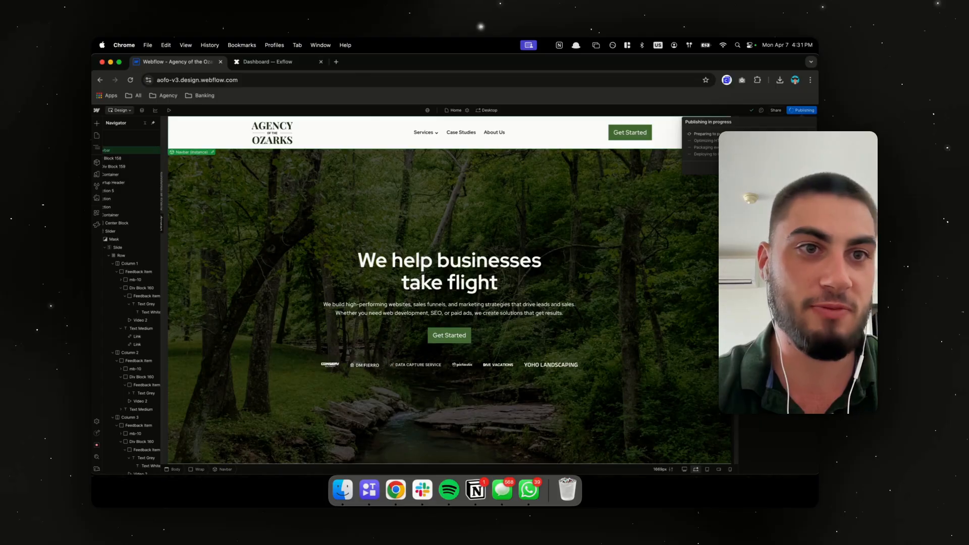
# Go to the exflow.site home page and look over its free Webflow export form
pyautogui.click(267, 62)
pyautogui.click(188, 81)
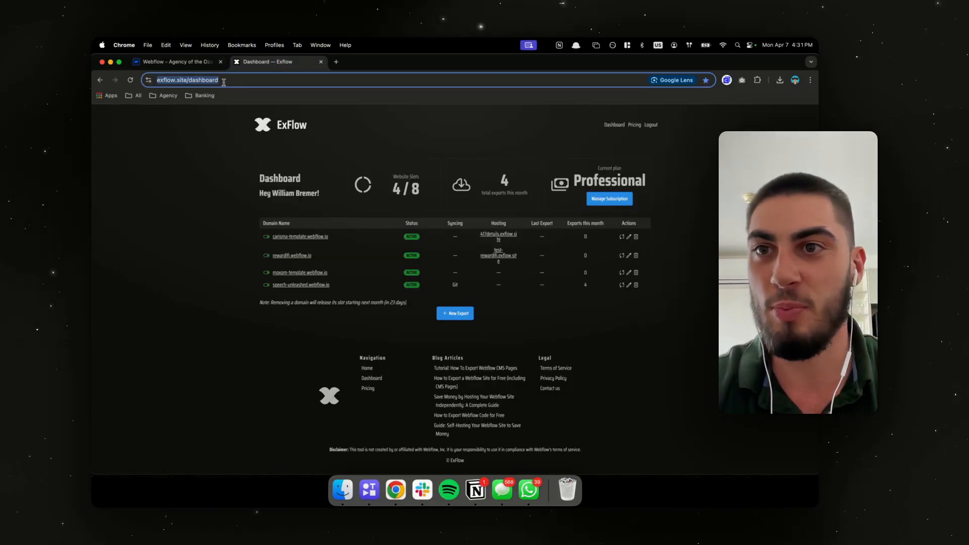
pyautogui.doubleClick(227, 80)
pyautogui.press('BackSpace')
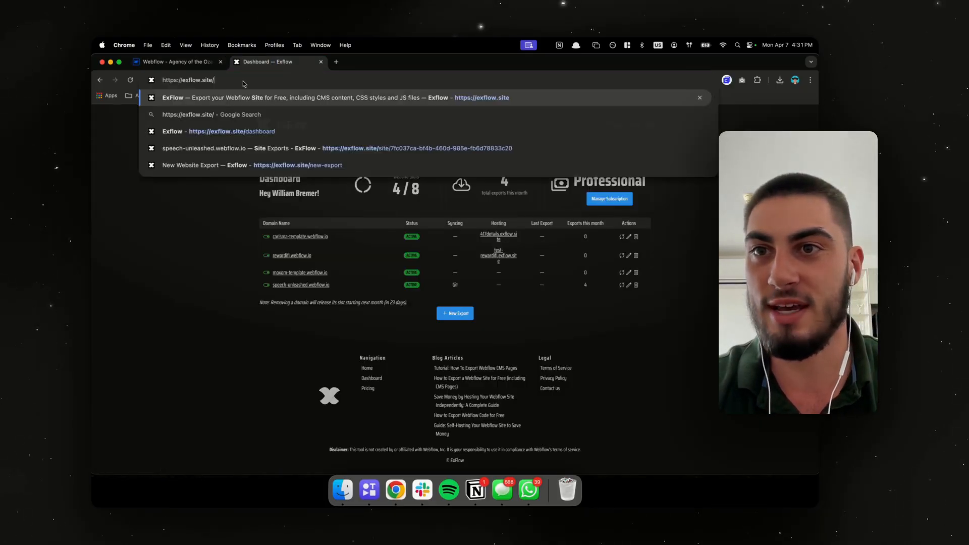
pyautogui.press('Return')
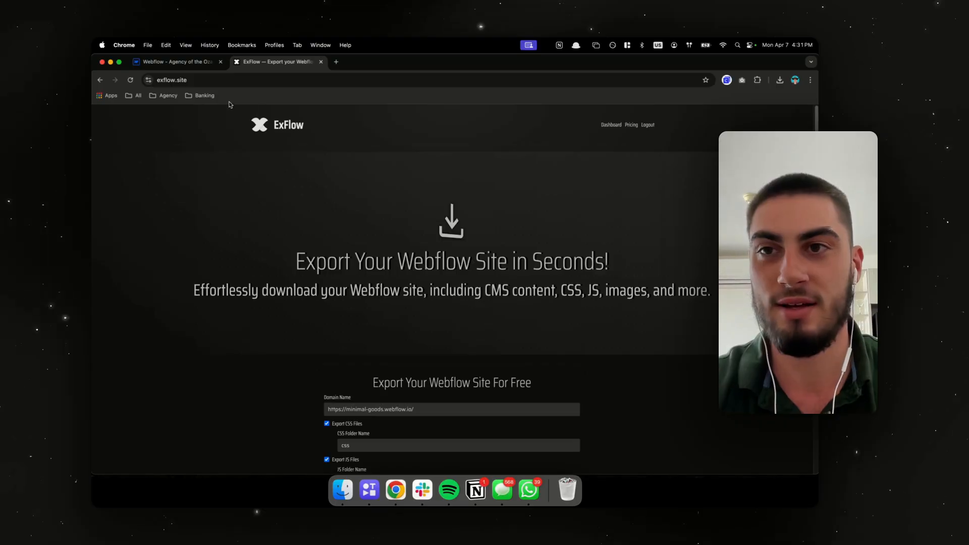
pyautogui.press('super+Tab')
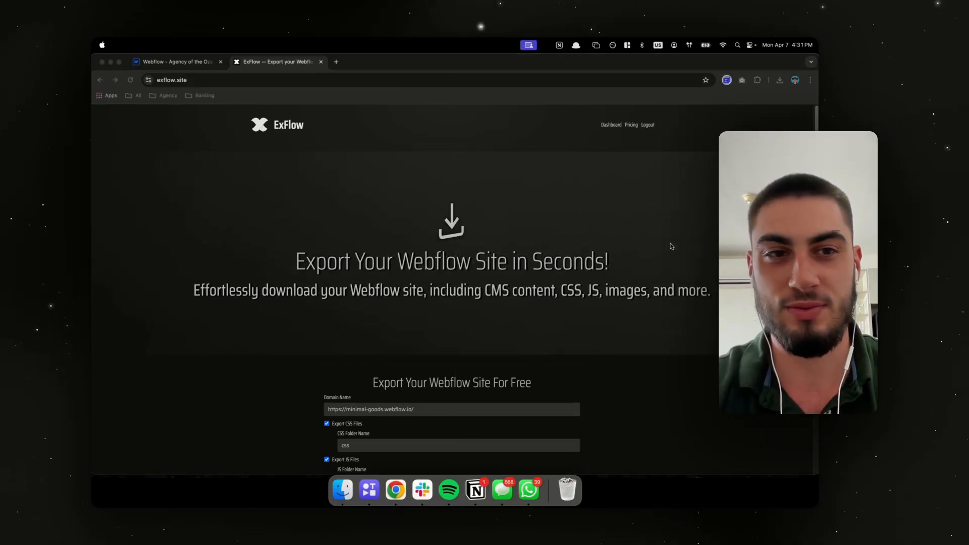
pyautogui.click(671, 246)
pyautogui.scroll(-5, 475, 222)
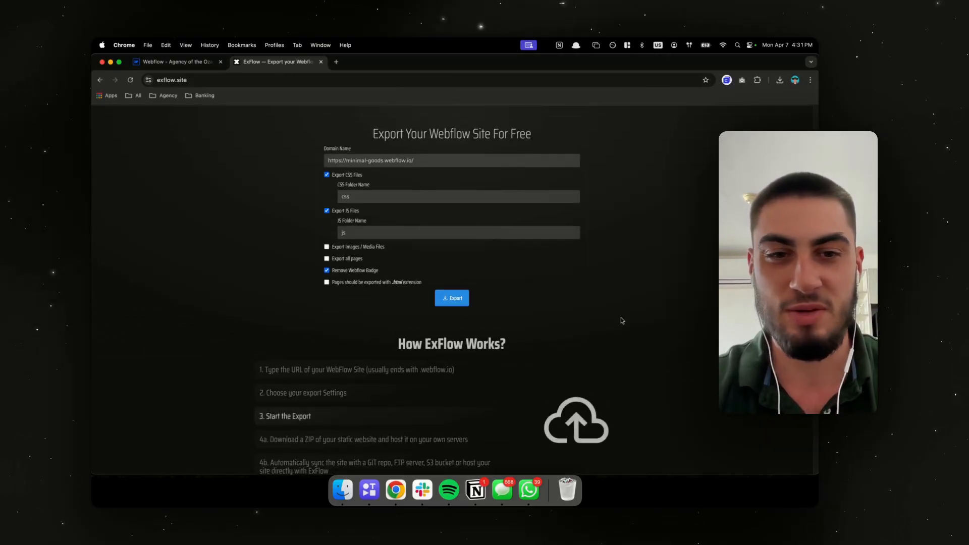
pyautogui.scroll(5, 622, 320)
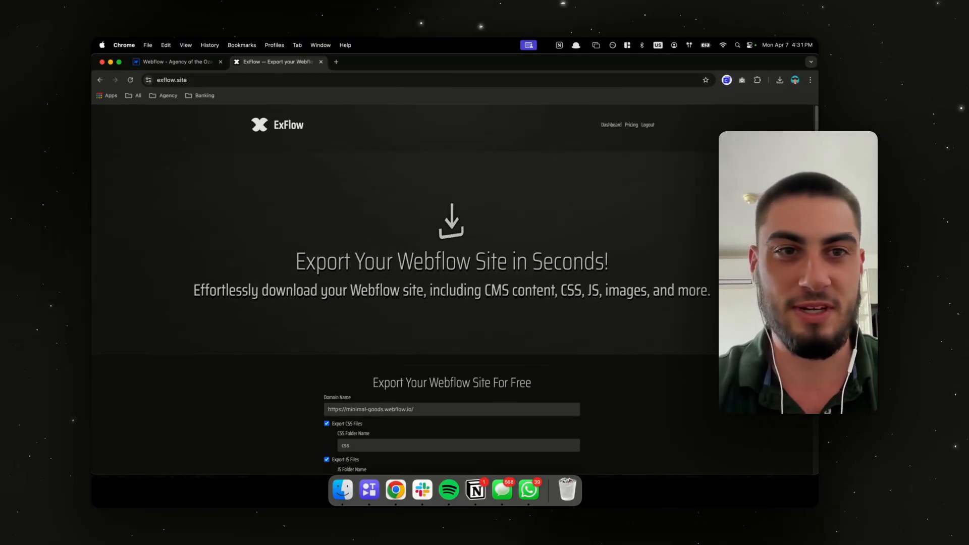
# Open the ExFlow dashboard and start a new website export
pyautogui.click(630, 127)
pyautogui.click(611, 125)
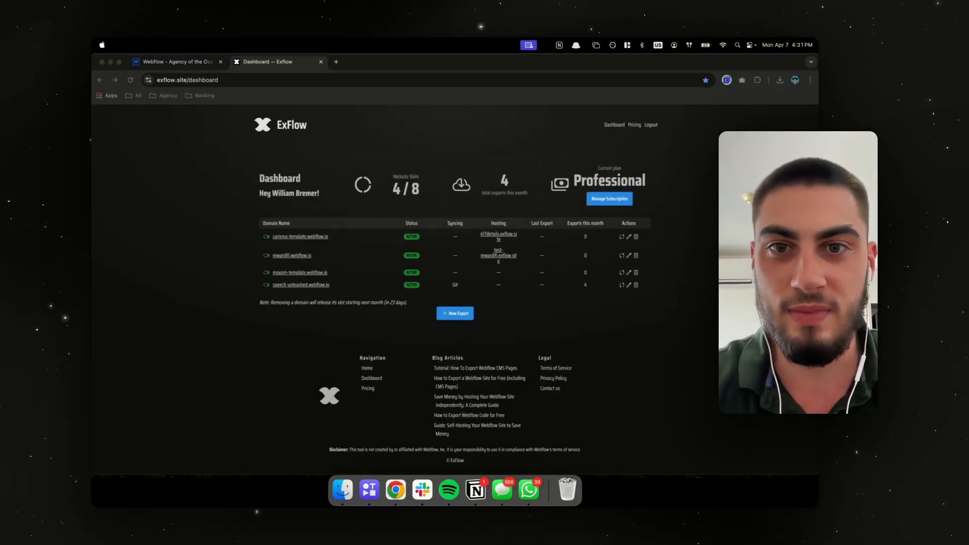
pyautogui.click(455, 313)
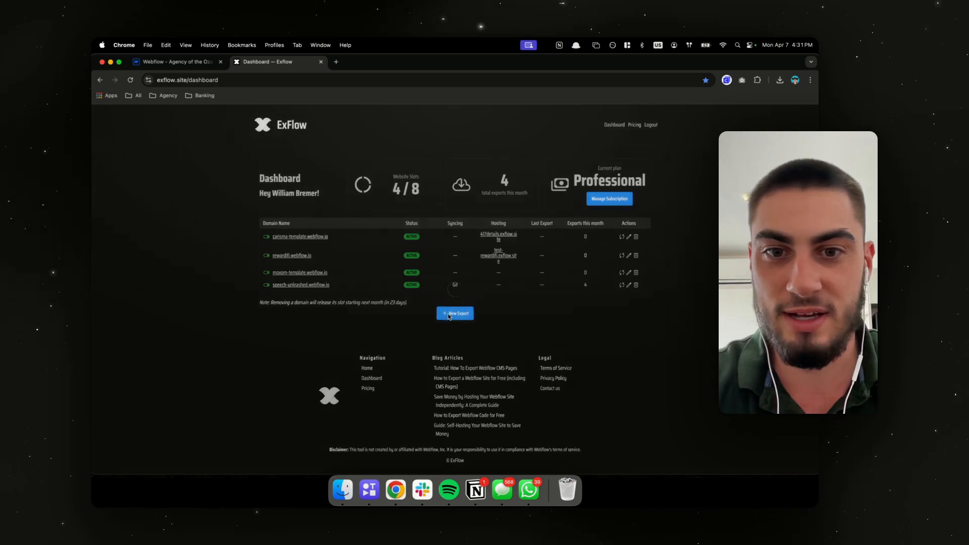
pyautogui.click(171, 63)
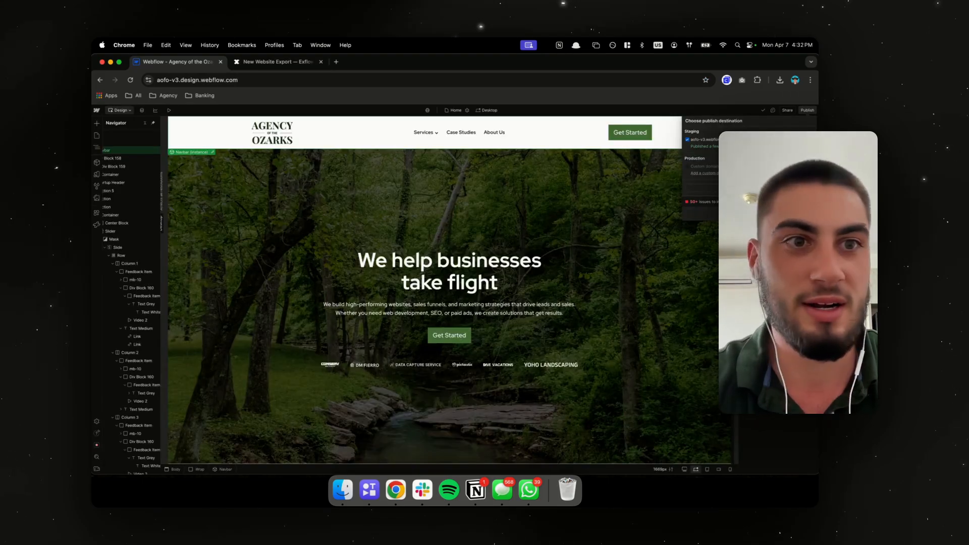
pyautogui.click(699, 140)
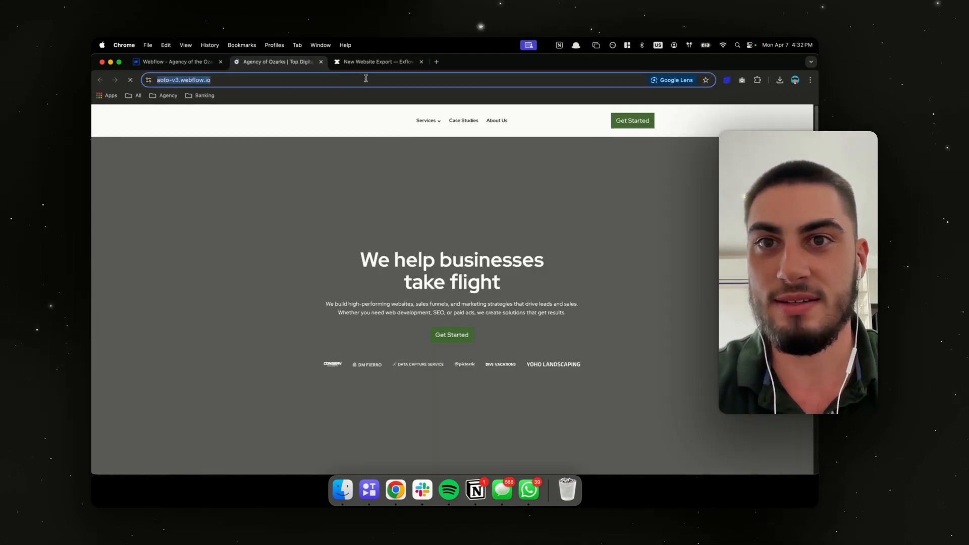
pyautogui.click(379, 63)
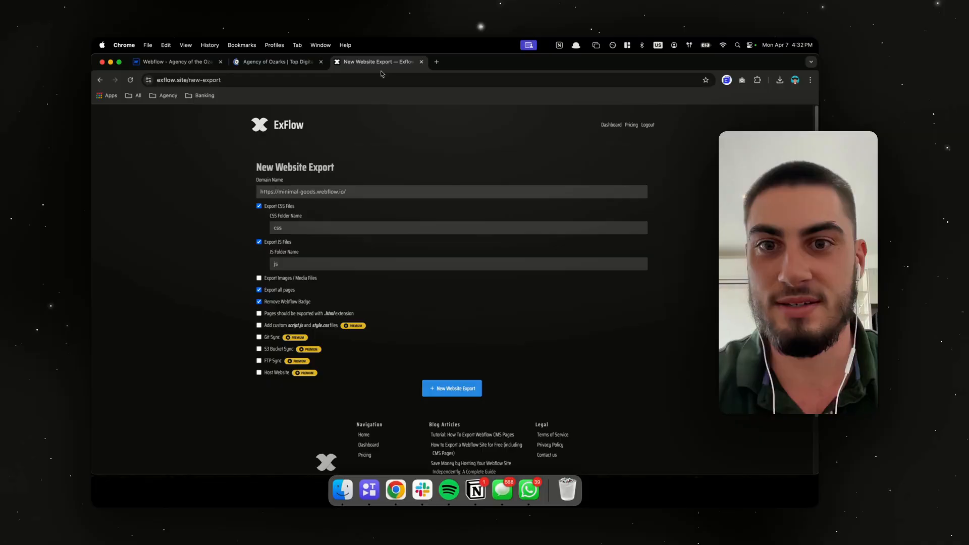
pyautogui.tripleClick(324, 193)
pyautogui.write('https://aofo-v3.webflow.io/')
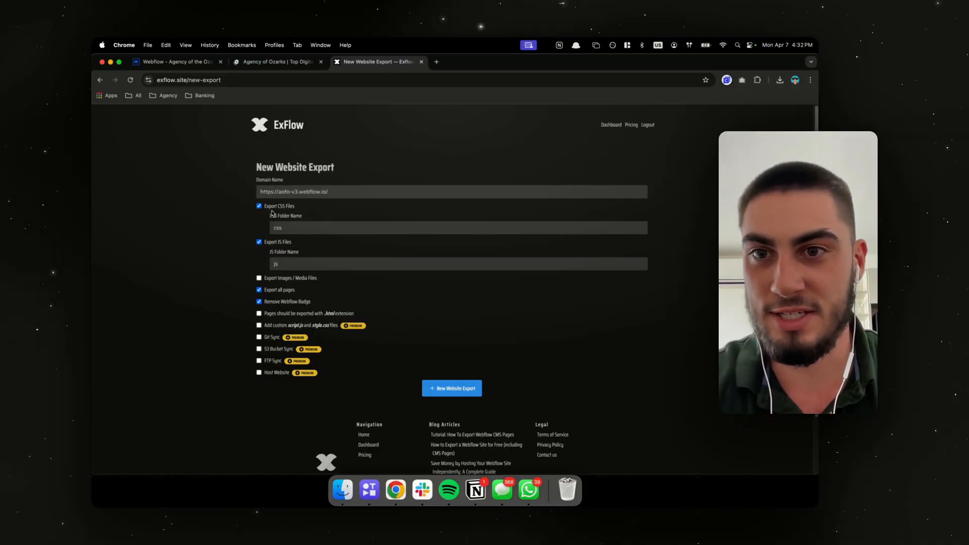
pyautogui.click(286, 278)
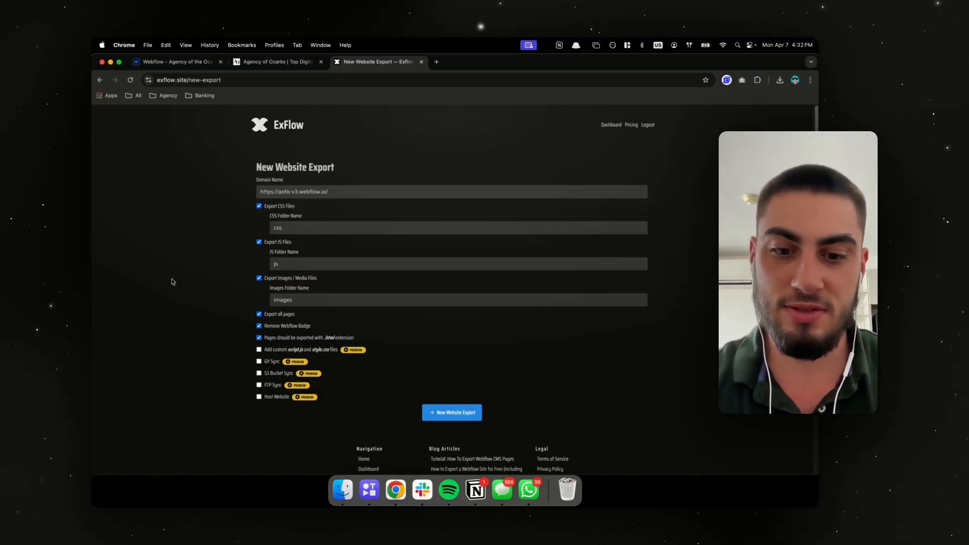
# Open netlify.app in a new browser tab
pyautogui.press('super+t')
pyautogui.write('netlify.app')
pyautogui.press('Return')
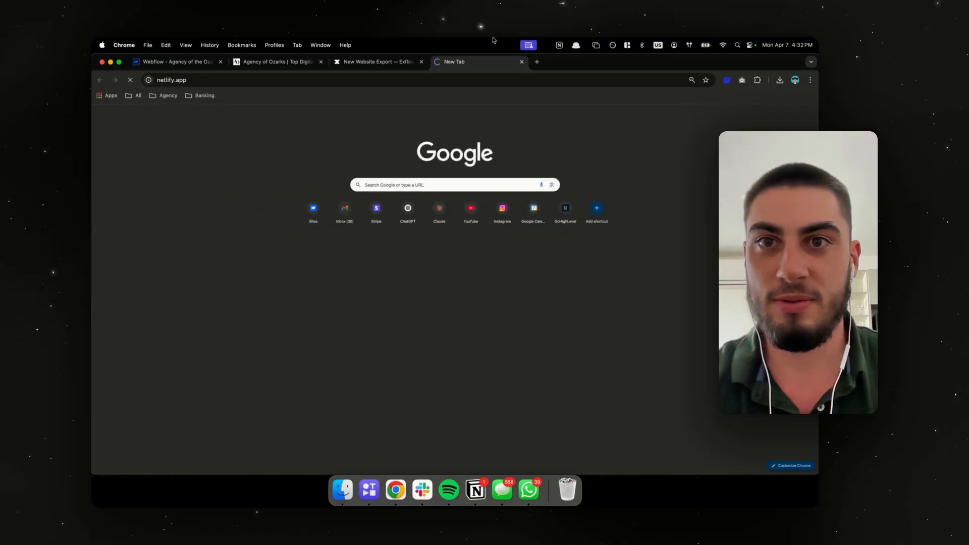
# Return to the new website export form and enable Git Sync
pyautogui.click(376, 62)
pyautogui.click(258, 361)
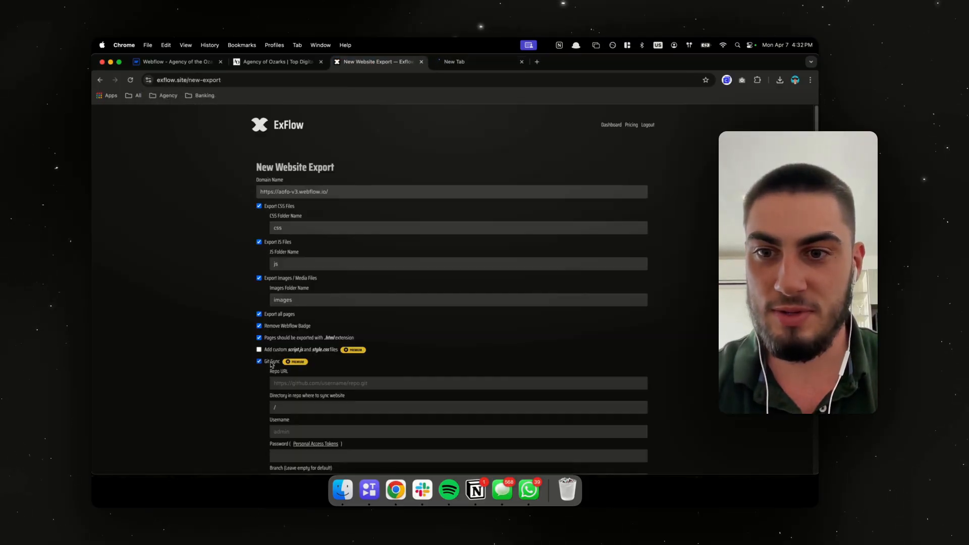
pyautogui.scroll(-3, 257, 348)
pyautogui.click(368, 235)
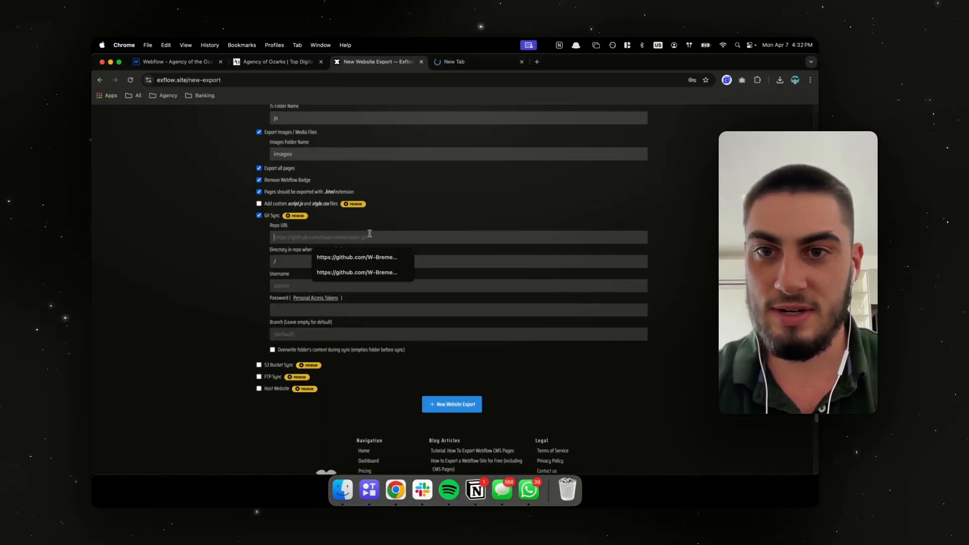
pyautogui.click(370, 257)
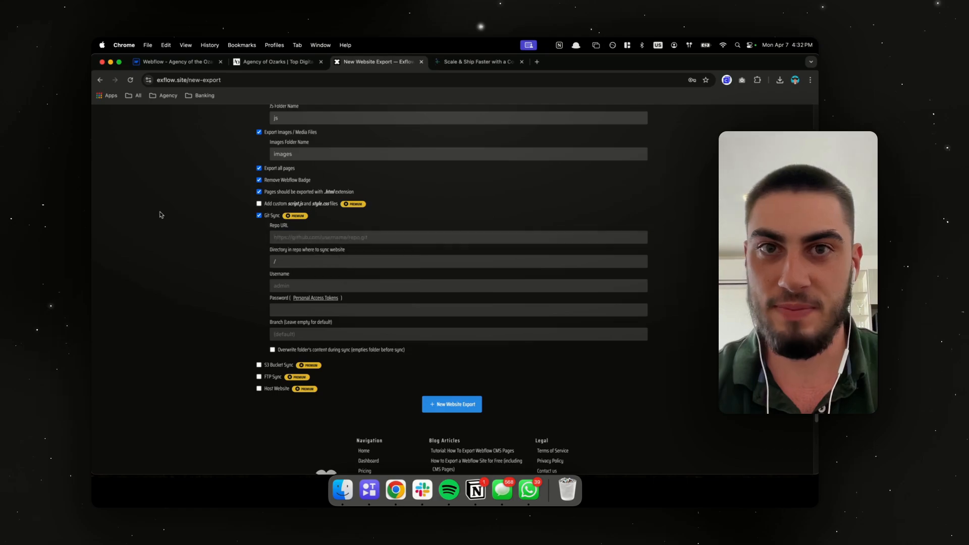
# Open github.com in a new browser tab and bring up its dashboard
pyautogui.press('super+t')
pyautogui.write('github.com')
pyautogui.press('Return')
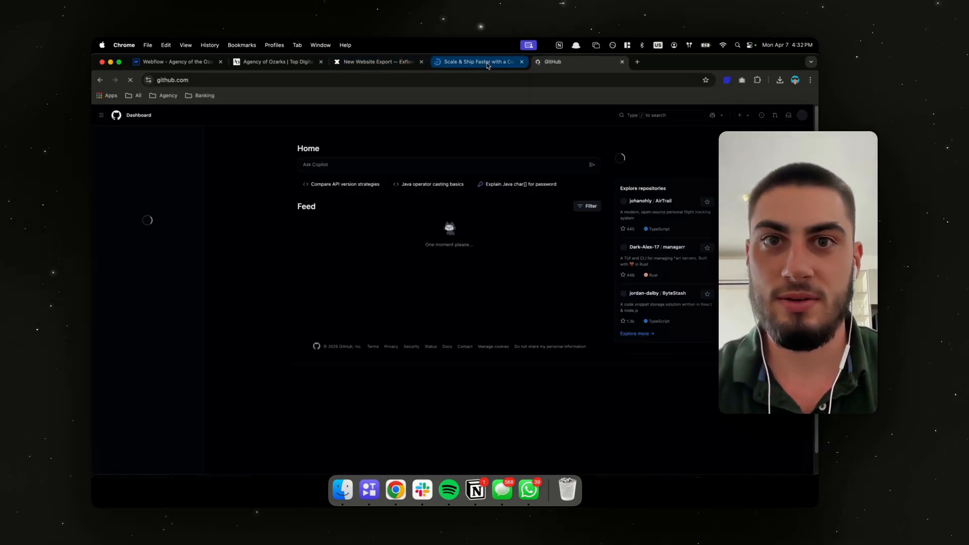
pyautogui.click(487, 64)
pyautogui.click(382, 66)
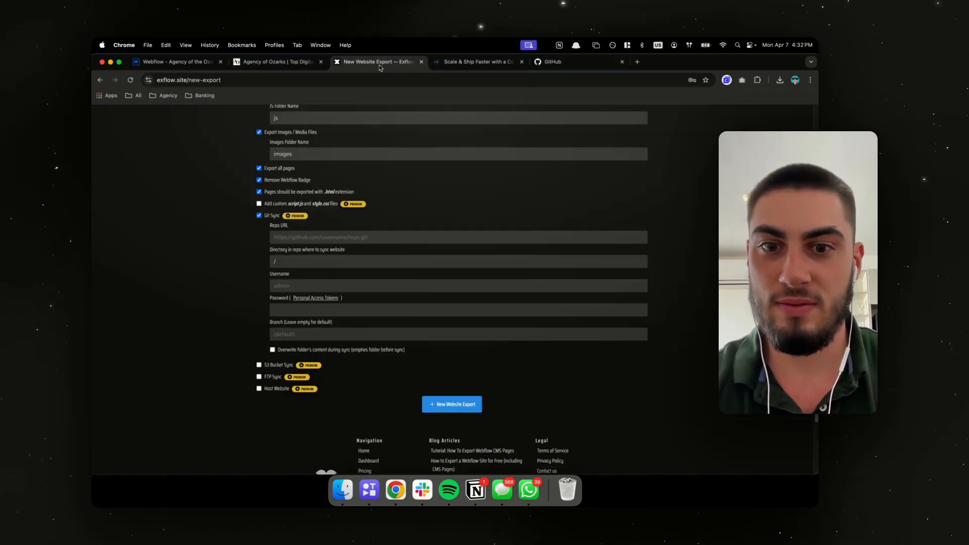
pyautogui.click(565, 66)
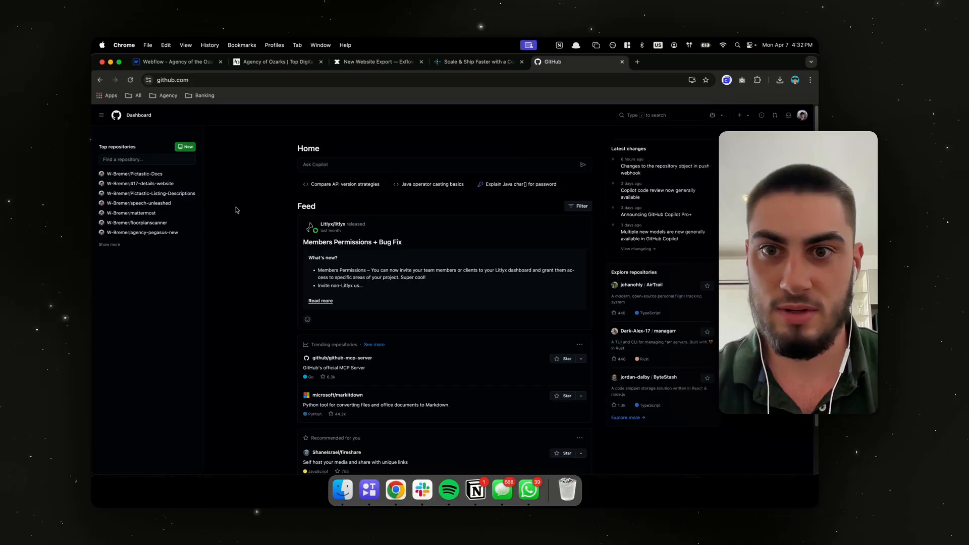
# Open the account's own repositories list on GitHub and start a new repository
pyautogui.click(802, 115)
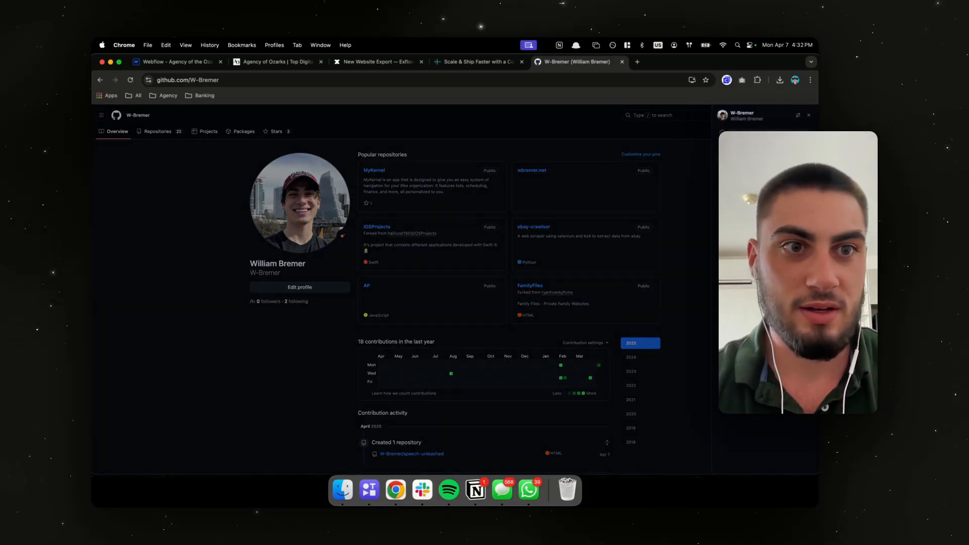
pyautogui.click(747, 158)
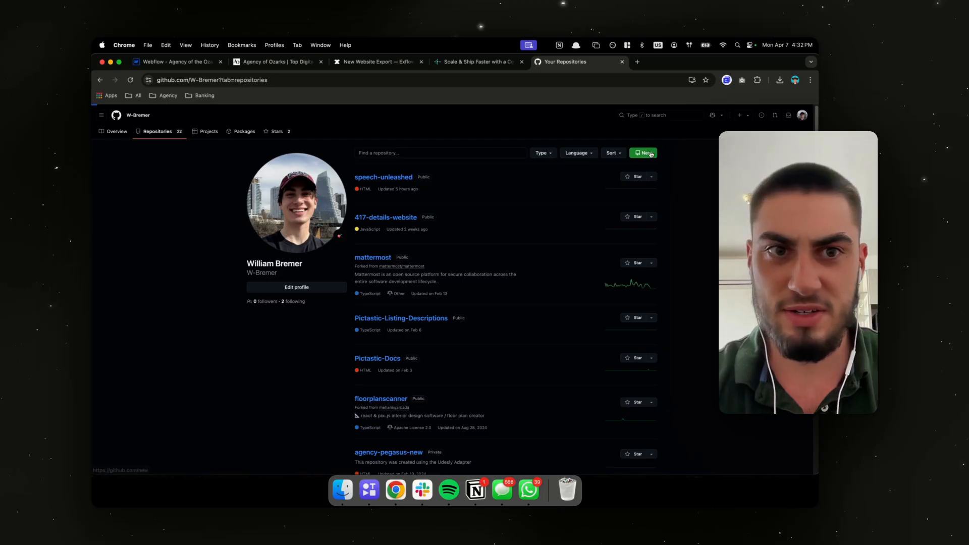
pyautogui.click(642, 151)
# Name the repository agencyoftheozarks, keep it public and create it
pyautogui.click(428, 196)
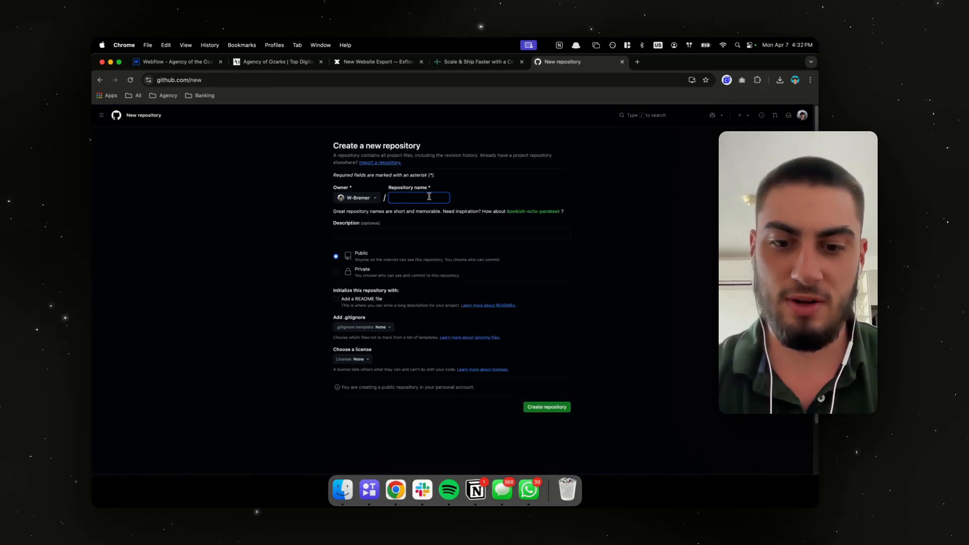
pyautogui.write('agencyO')
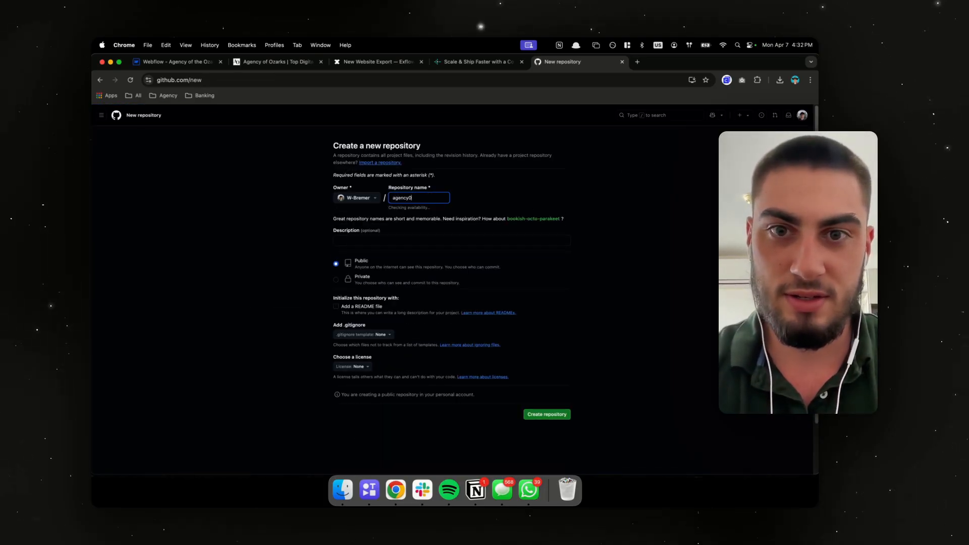
pyautogui.write('-of')
pyautogui.press('BackSpace')
pyautogui.press('BackSpace')
pyautogui.press('BackSpace')
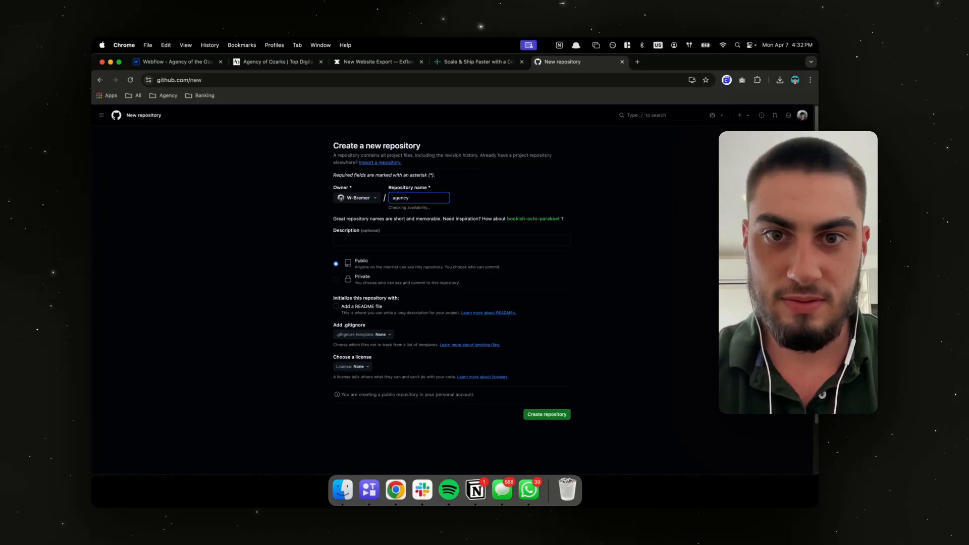
pyautogui.write('oftheozarks')
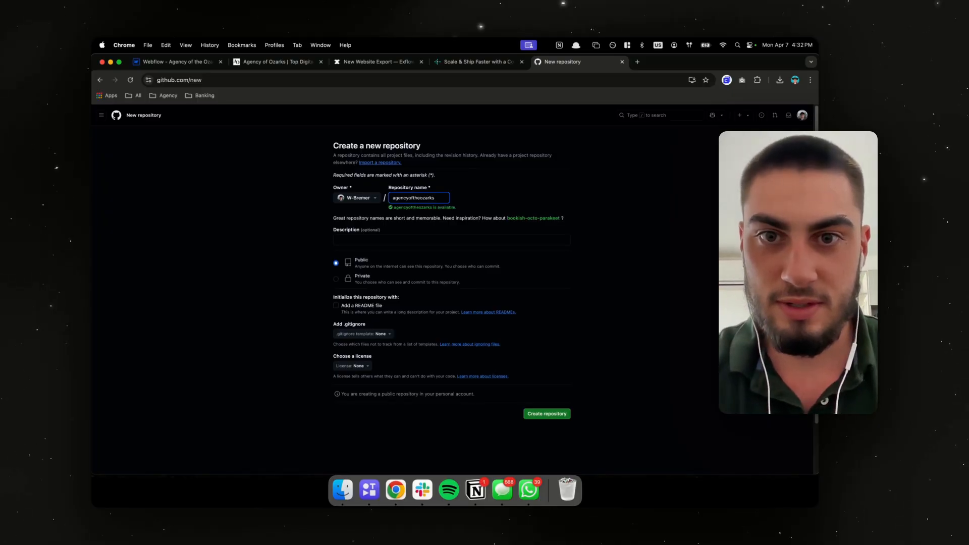
pyautogui.click(363, 262)
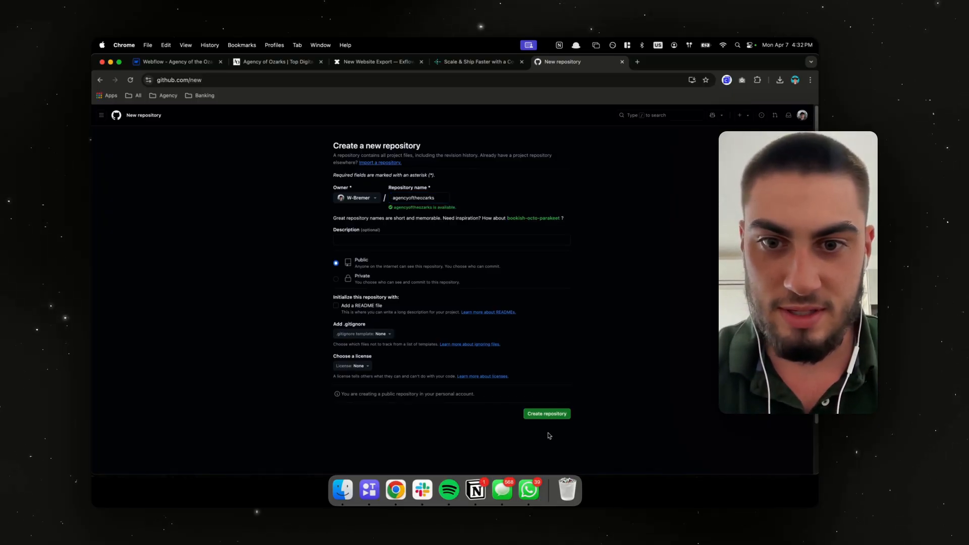
pyautogui.click(555, 415)
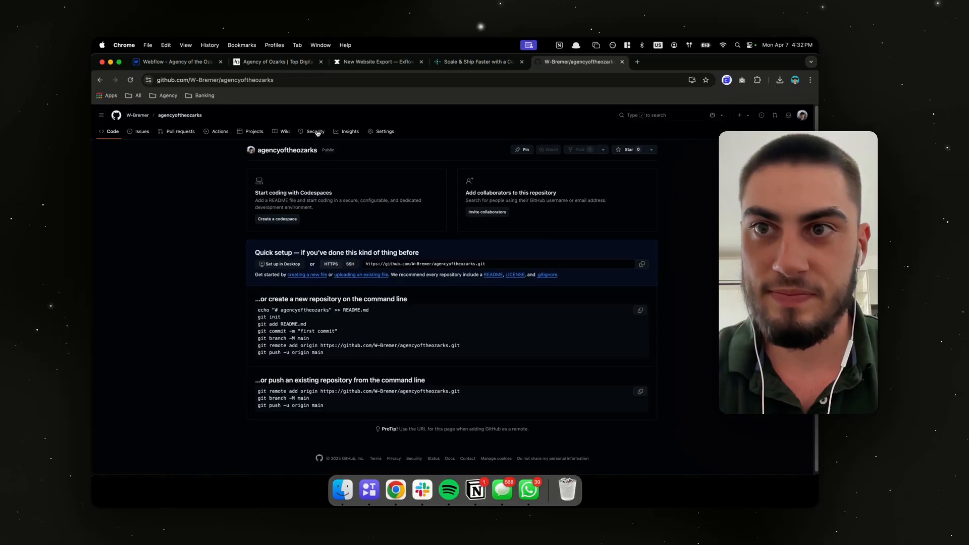
# Copy the new agencyoftheozarks repository's address and paste it as the Git Sync repo URL in the ExFlow export
pyautogui.click(217, 80)
pyautogui.press('super+c')
pyautogui.click(378, 62)
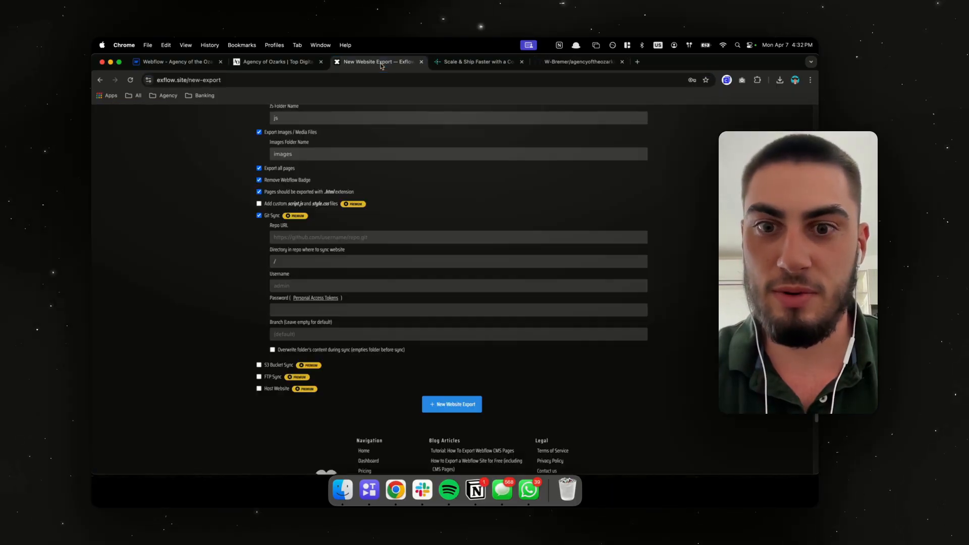
pyautogui.click(298, 238)
pyautogui.press('super+v')
# Fill in the Git username and password from the saved entries, and start the website export
pyautogui.click(303, 286)
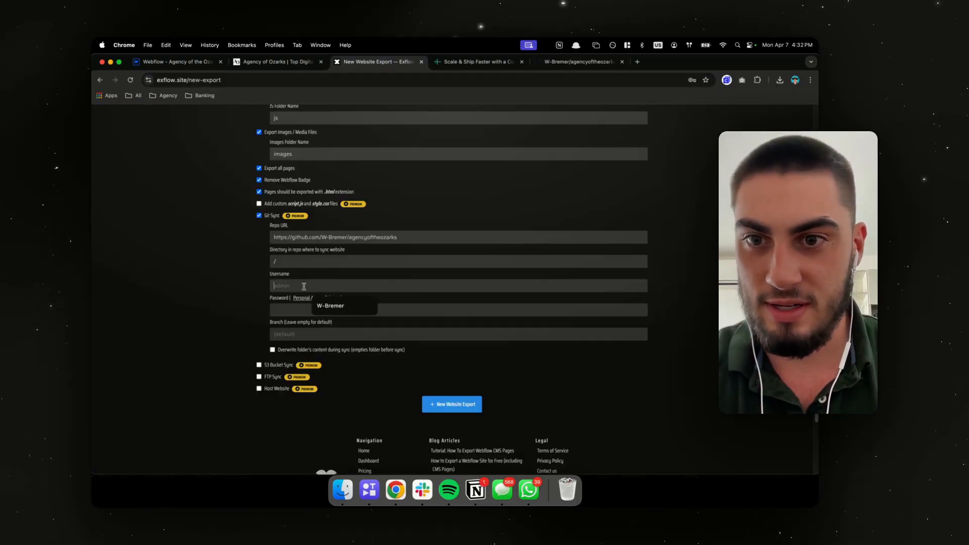
pyautogui.click(327, 309)
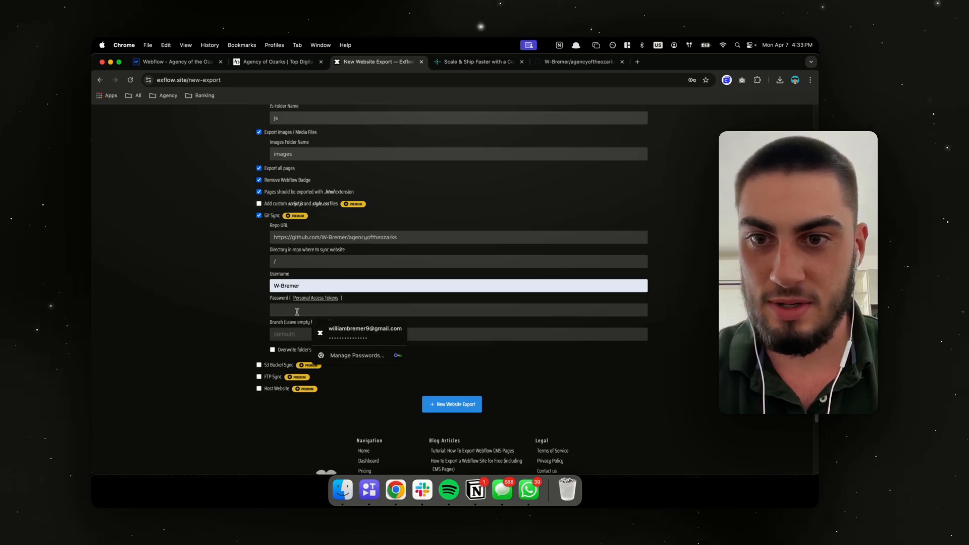
pyautogui.click(363, 331)
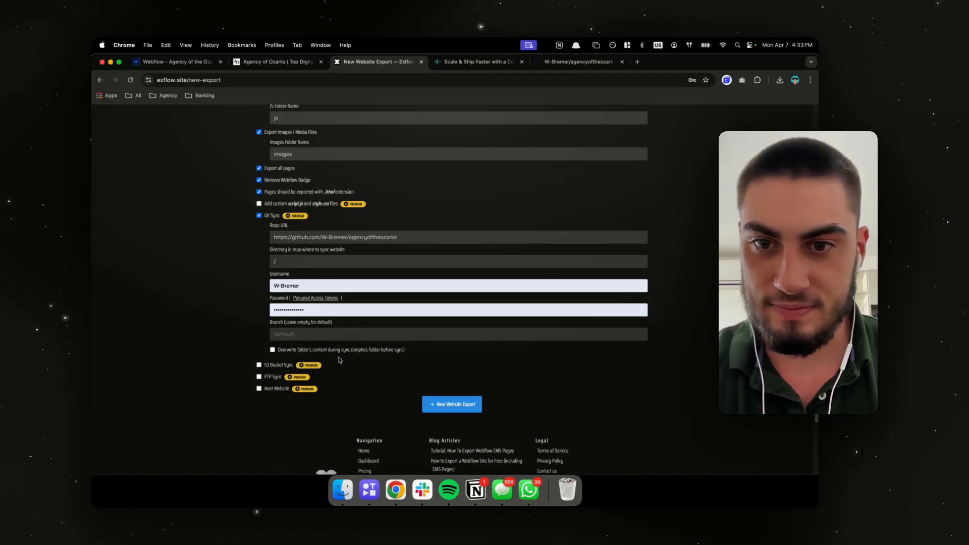
pyautogui.click(454, 407)
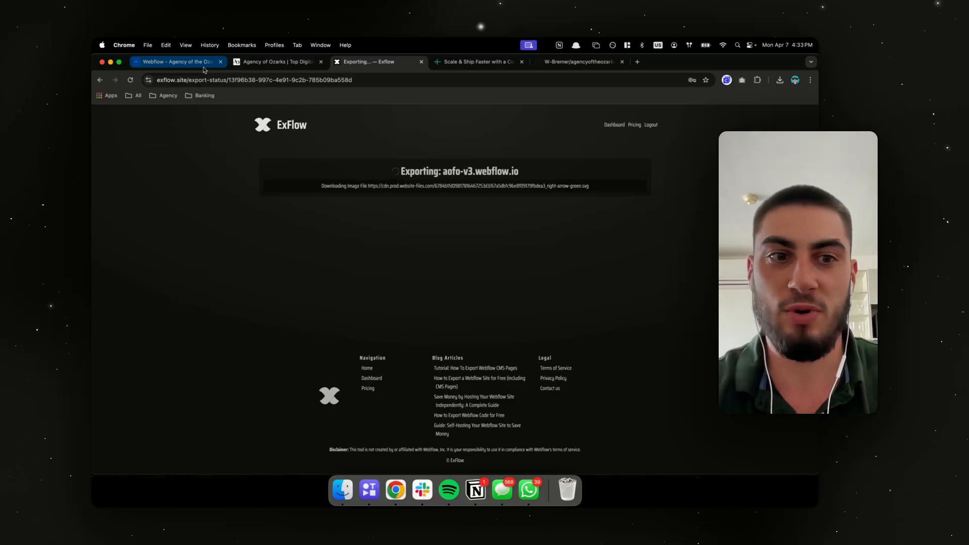
# Open exflow.site/dashboard in a new tab, look over the site list and view the article on exporting a Webflow site for free
pyautogui.click(185, 66)
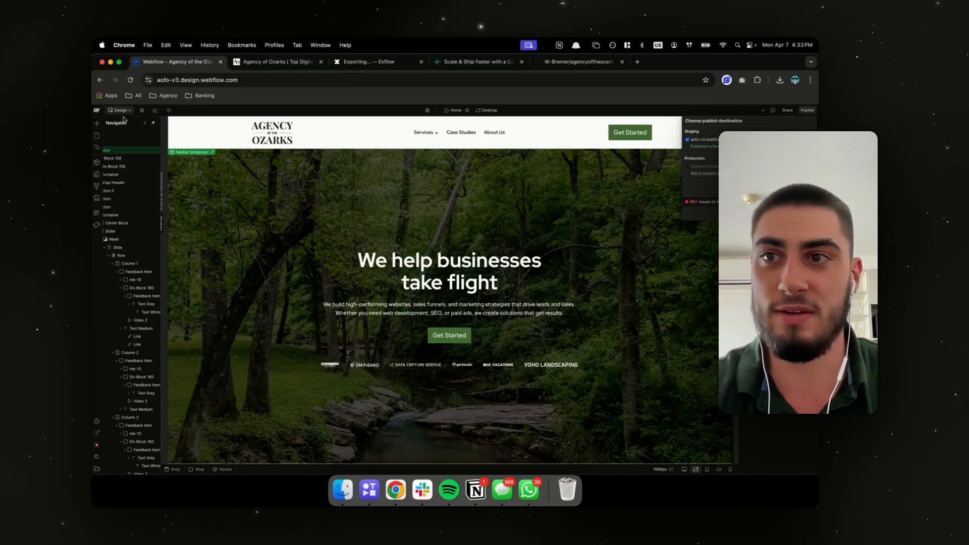
pyautogui.press('super+t')
pyautogui.write('exflow.site/dashboard')
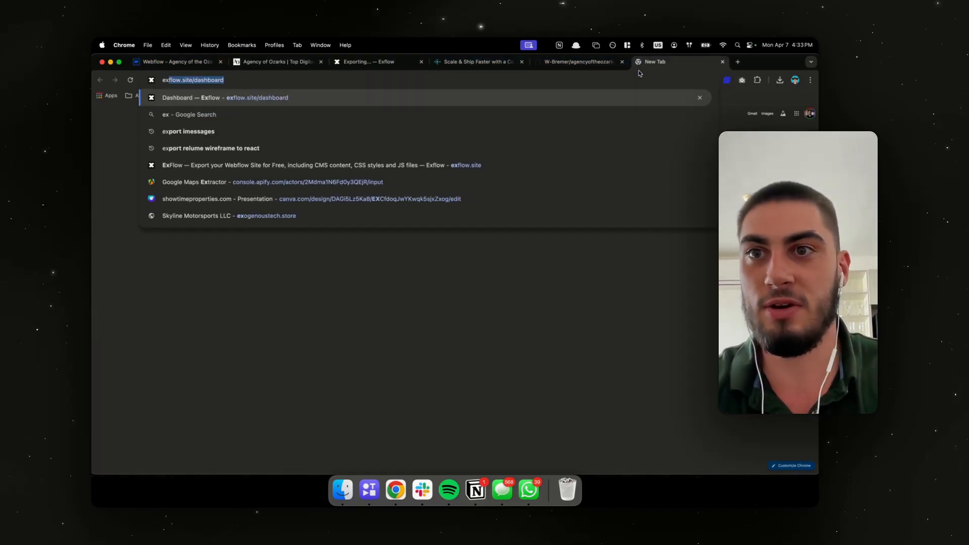
pyautogui.press('Return')
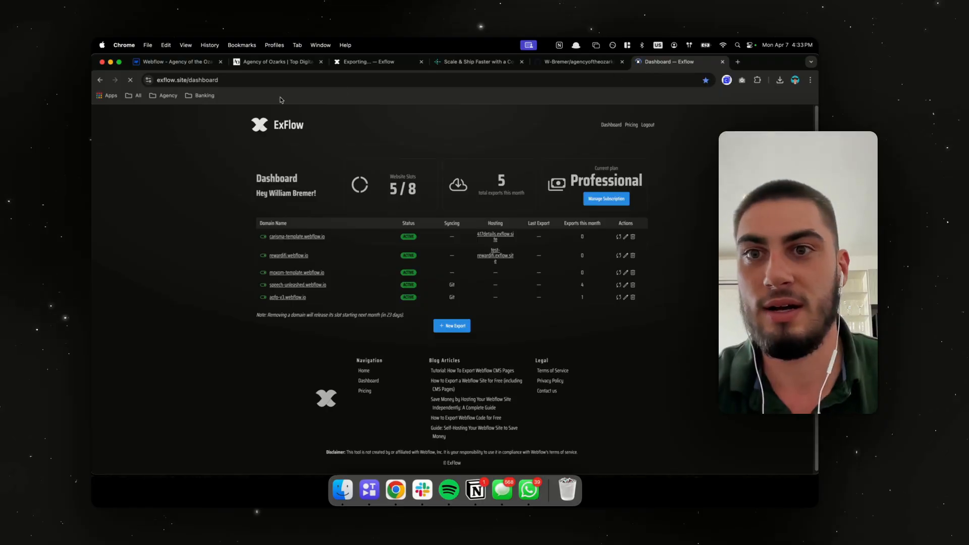
pyautogui.scroll(-1, 404, 287)
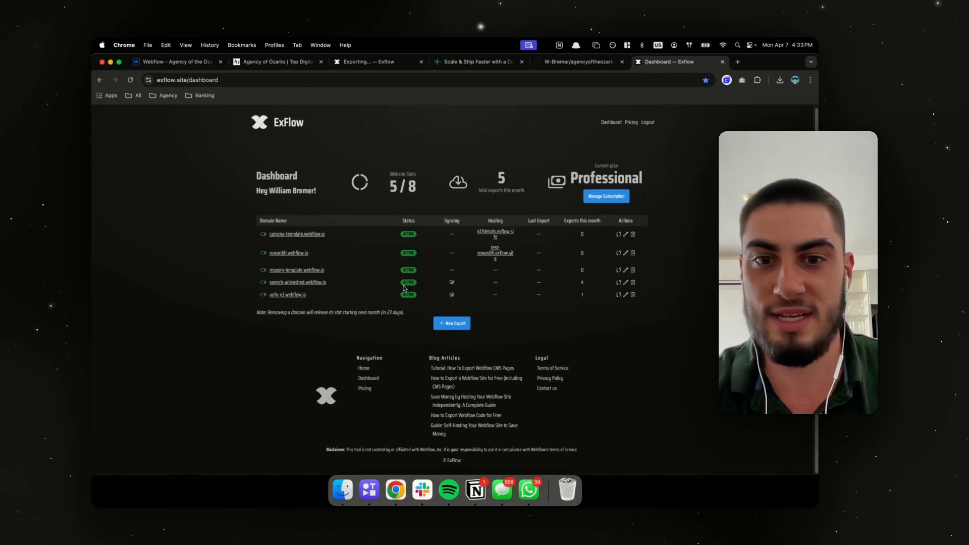
pyautogui.click(501, 381)
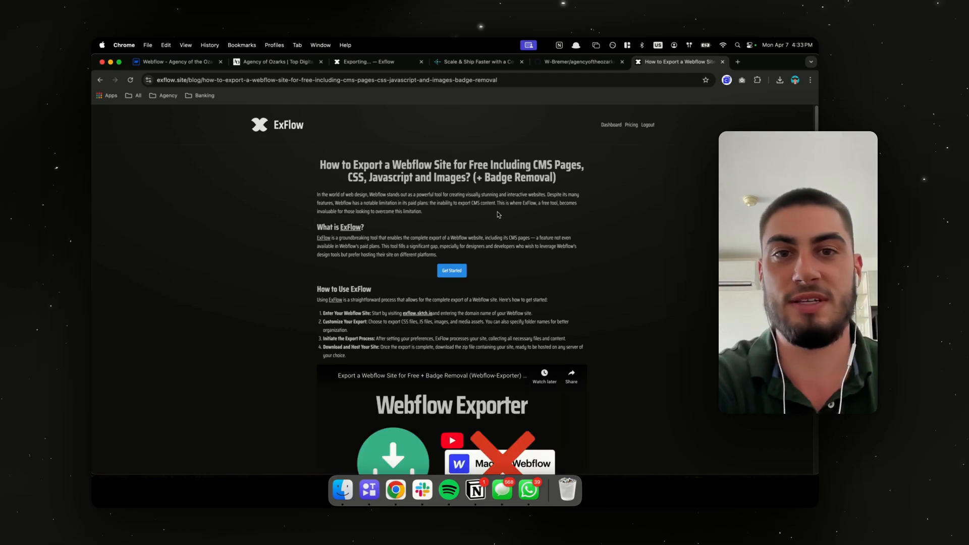
pyautogui.press('super+bracketleft')
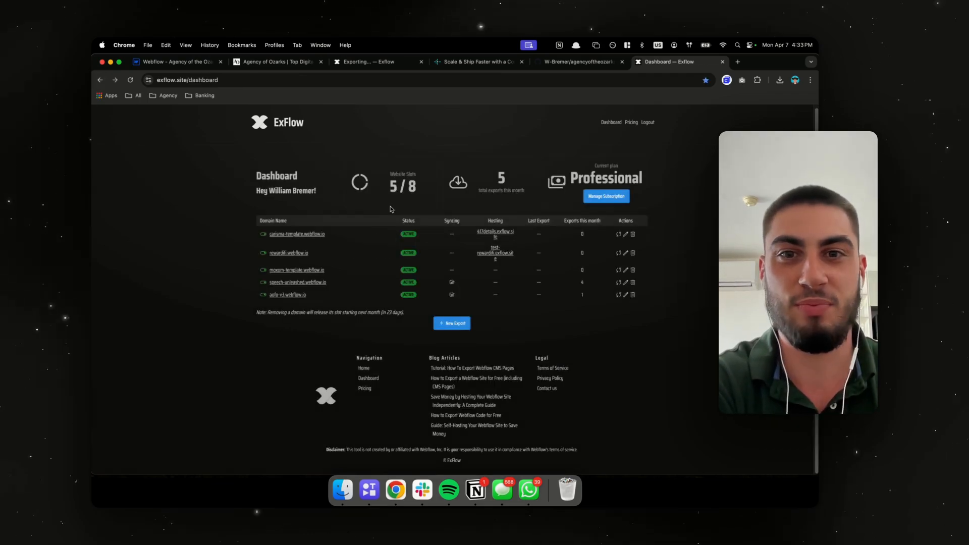
# Switch to the Webflow Designer and view the site's Export Code dialog, closing it without exporting
pyautogui.click(169, 61)
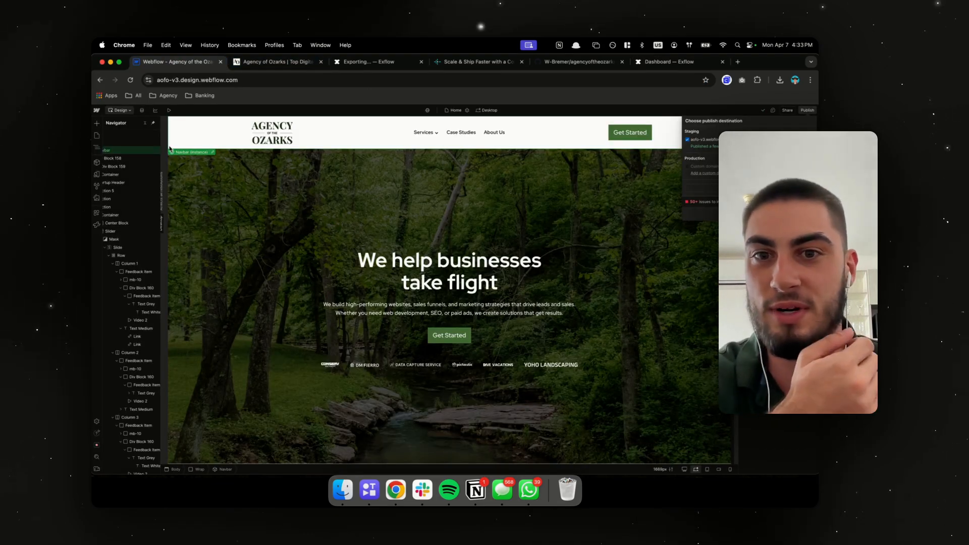
pyautogui.click(96, 110)
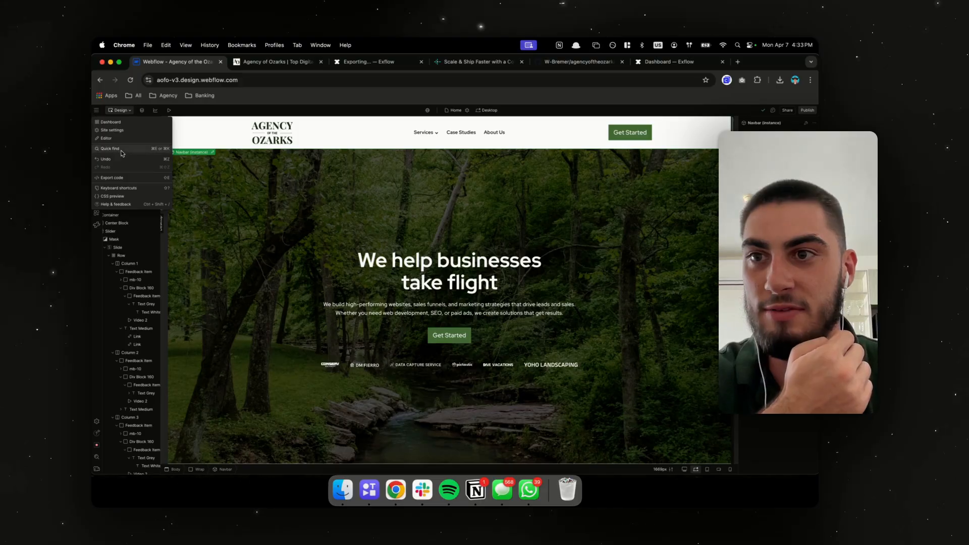
pyautogui.click(112, 177)
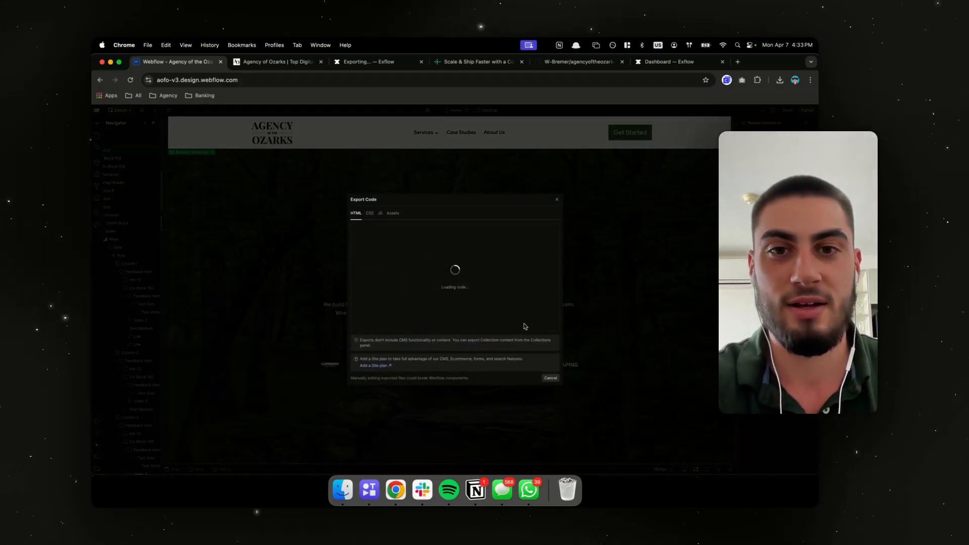
pyautogui.click(558, 200)
# Return to the ExFlow export status page and check the progress of the aofo-v3.webflow.io export
pyautogui.click(368, 62)
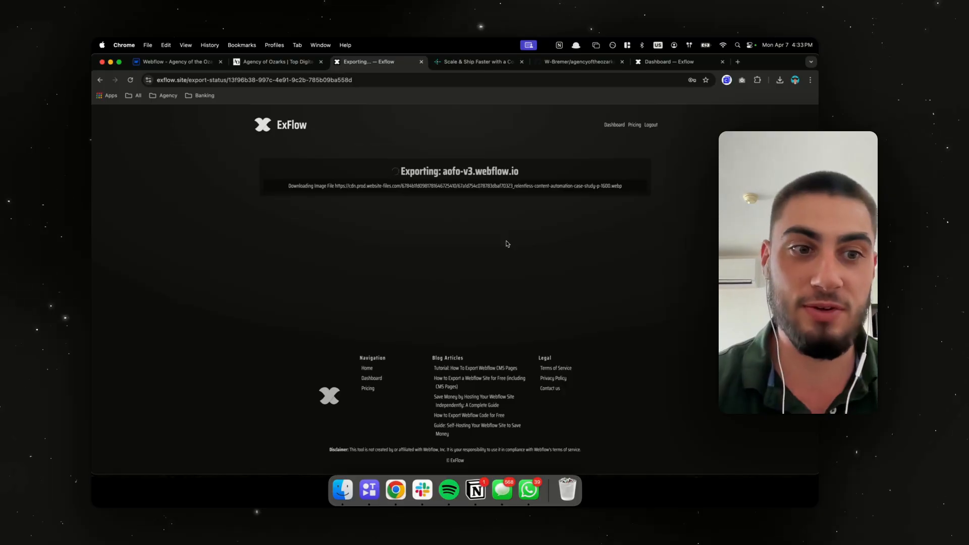
pyautogui.moveTo(443, 172); pyautogui.dragTo(549, 172)
pyautogui.click(552, 175)
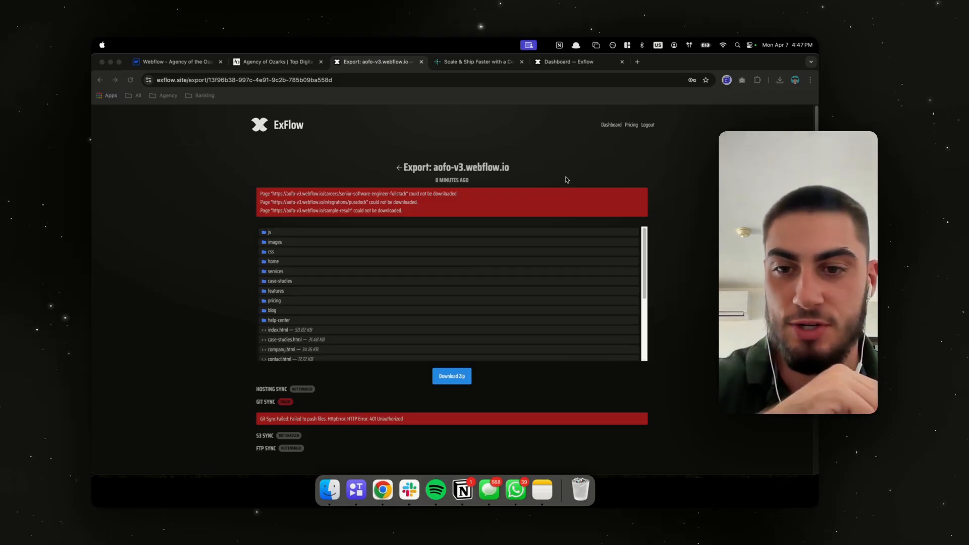
# Examine the Git Sync message and the page download messages on the aofo-v3.webflow.io export page
pyautogui.click(258, 419)
pyautogui.moveTo(258, 419); pyautogui.dragTo(309, 419)
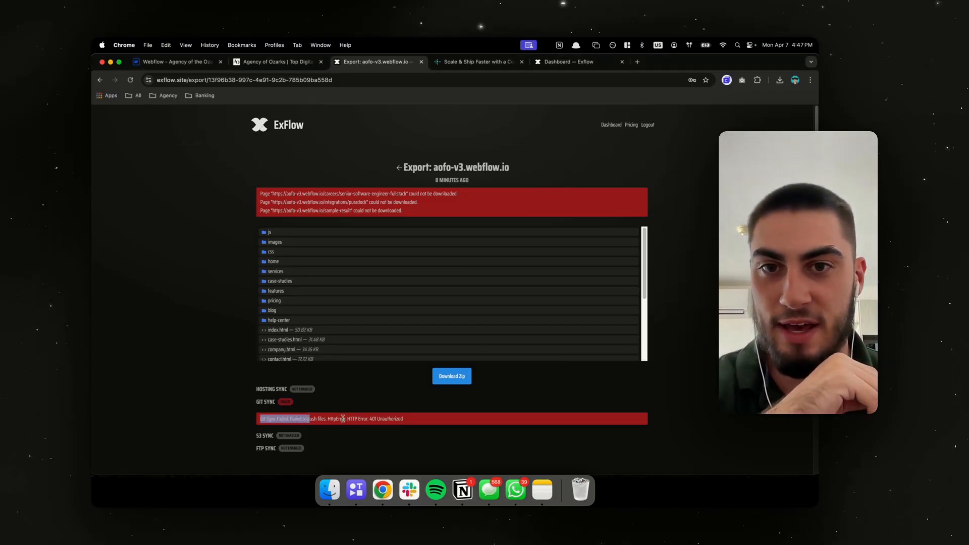
pyautogui.click(342, 415)
pyautogui.moveTo(257, 197); pyautogui.dragTo(414, 212)
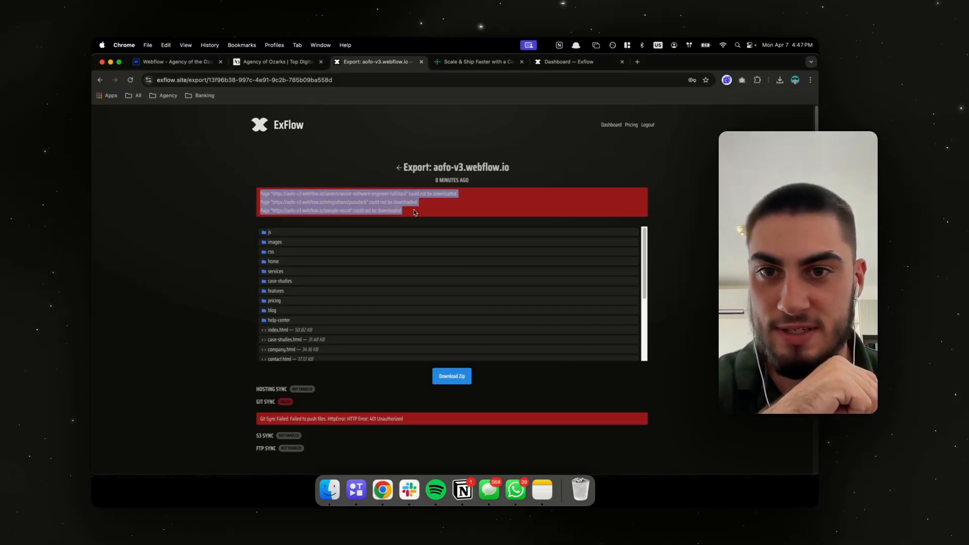
pyautogui.click(414, 212)
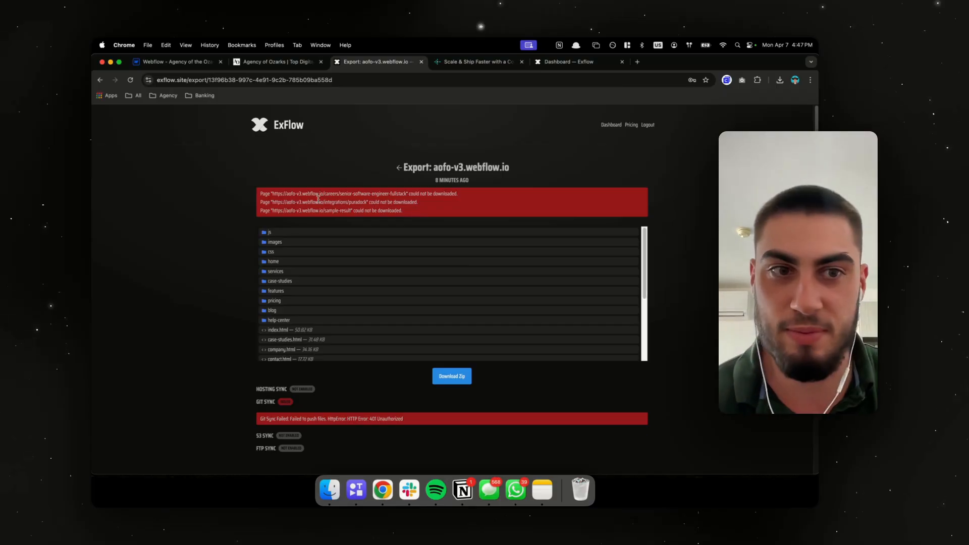
pyautogui.moveTo(265, 422); pyautogui.dragTo(285, 418)
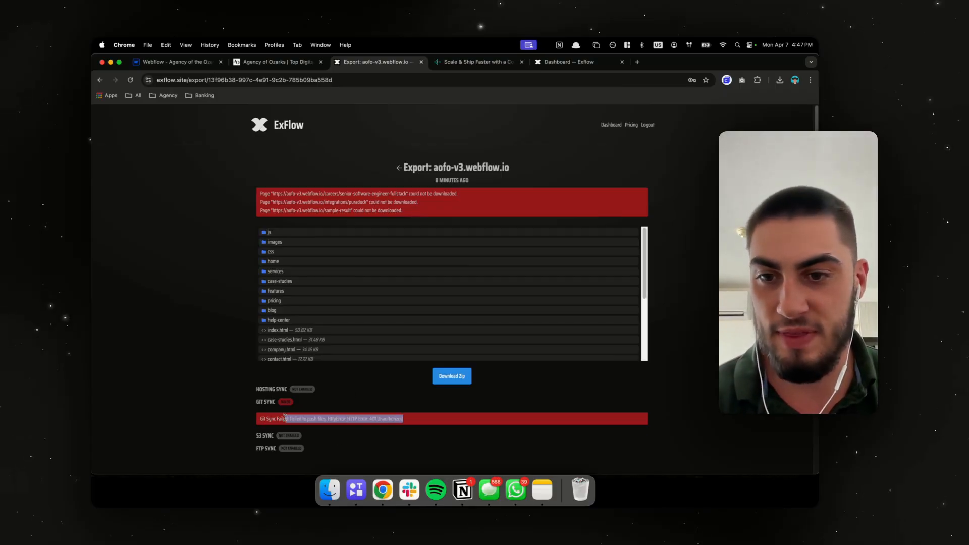
pyautogui.tripleClick(265, 419)
pyautogui.click(269, 419)
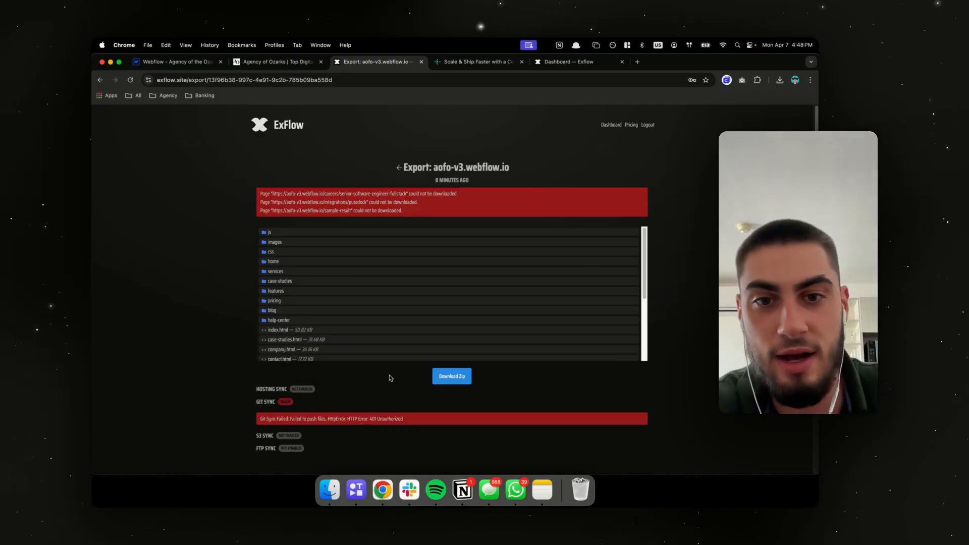
pyautogui.scroll(-3, 400, 168)
pyautogui.scroll(3, 398, 167)
# Paste a new Git Sync password in the aofo-v3.webflow.io site's export settings, save them and re-sync the site
pyautogui.click(399, 167)
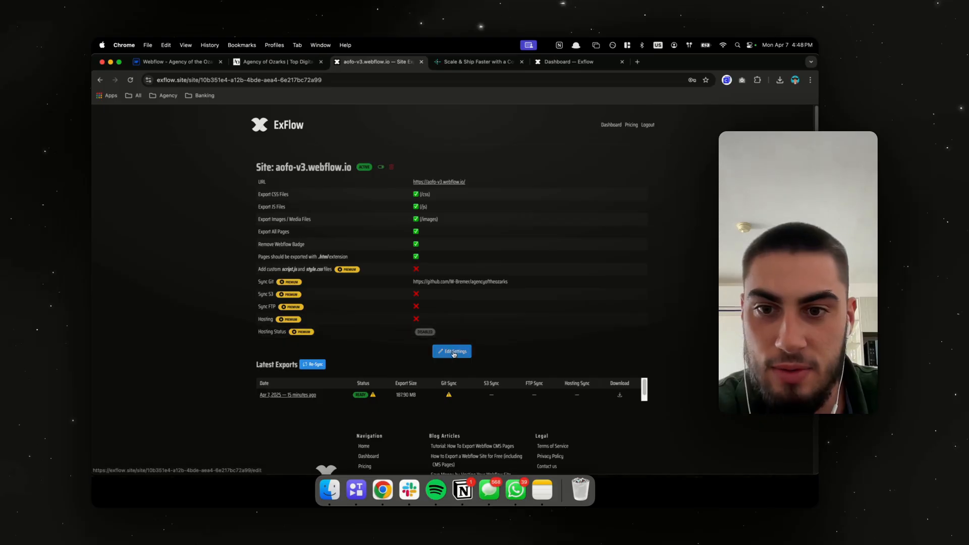
pyautogui.click(452, 352)
pyautogui.scroll(-3, 395, 316)
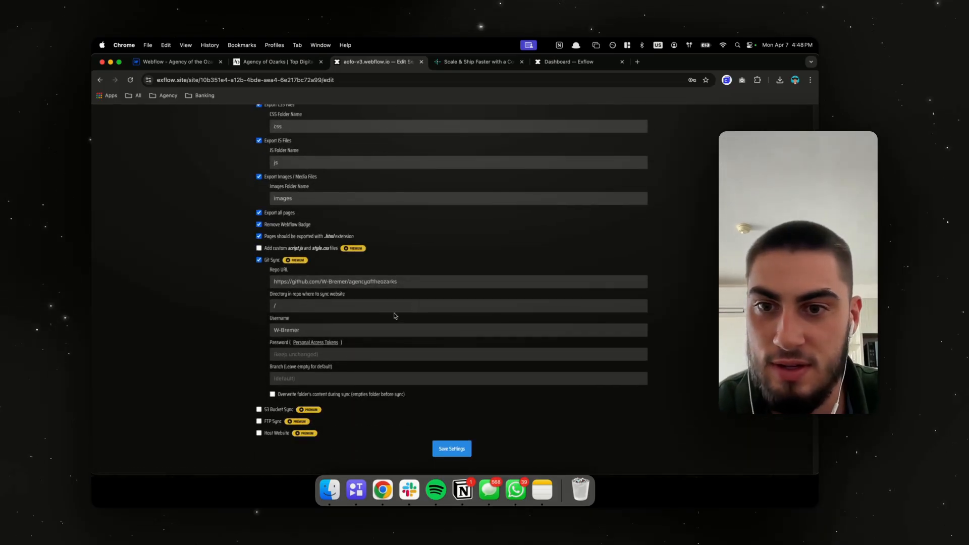
pyautogui.click(324, 355)
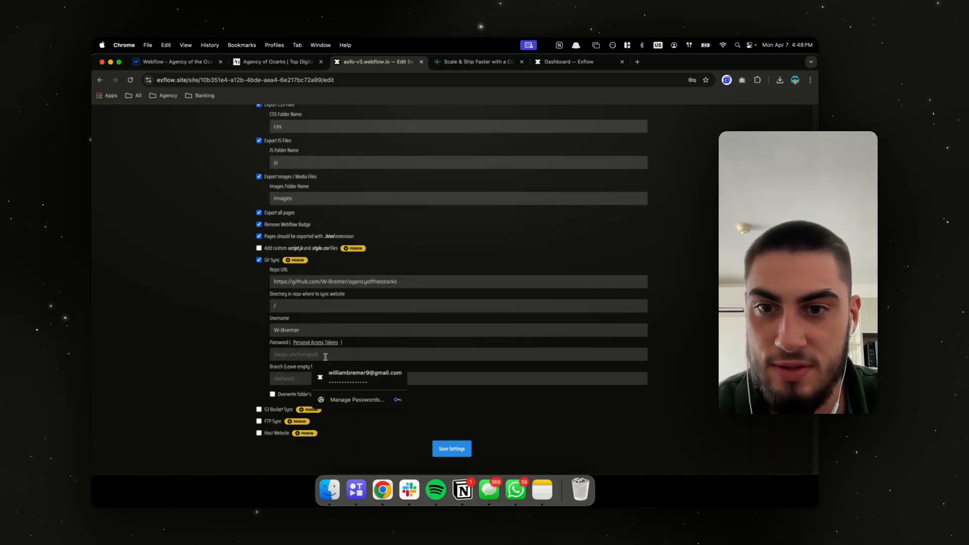
pyautogui.press('super+v')
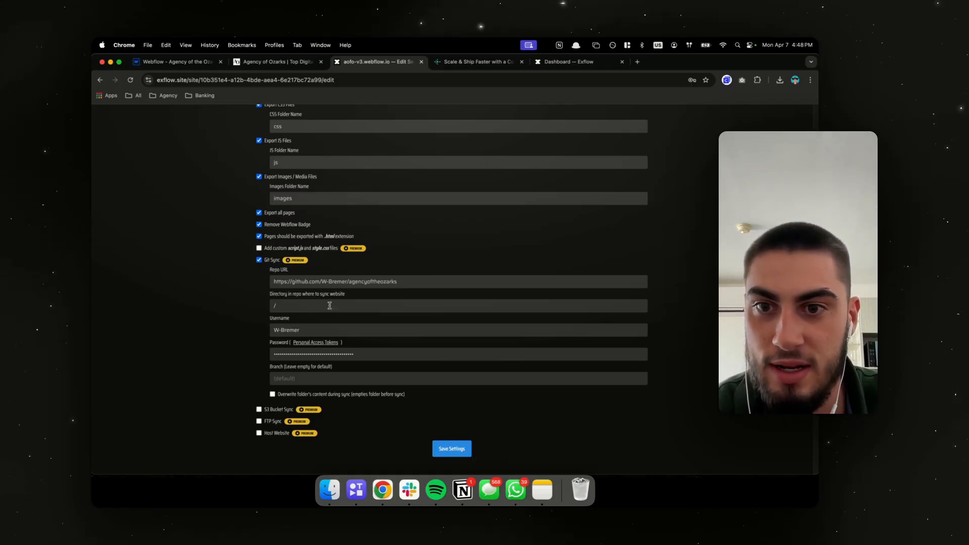
pyautogui.click(468, 444)
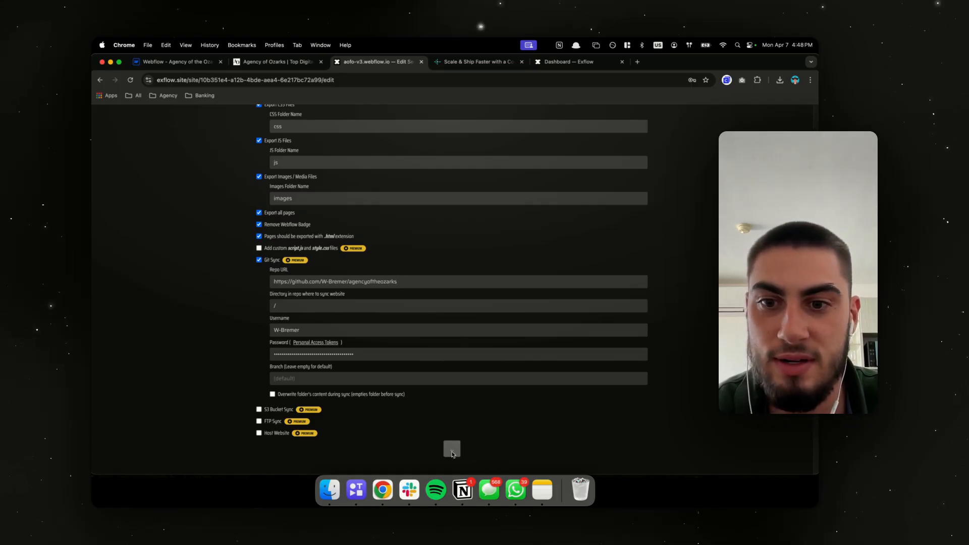
pyautogui.click(312, 364)
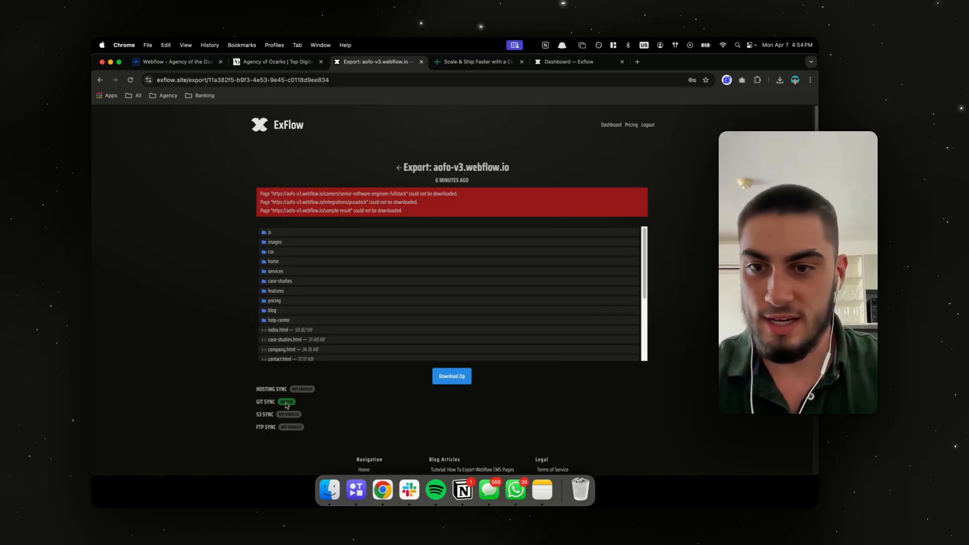
# Switch to Netlify, start a new site from an existing GitHub project and select the agencyoftheozarks repository
pyautogui.click(477, 61)
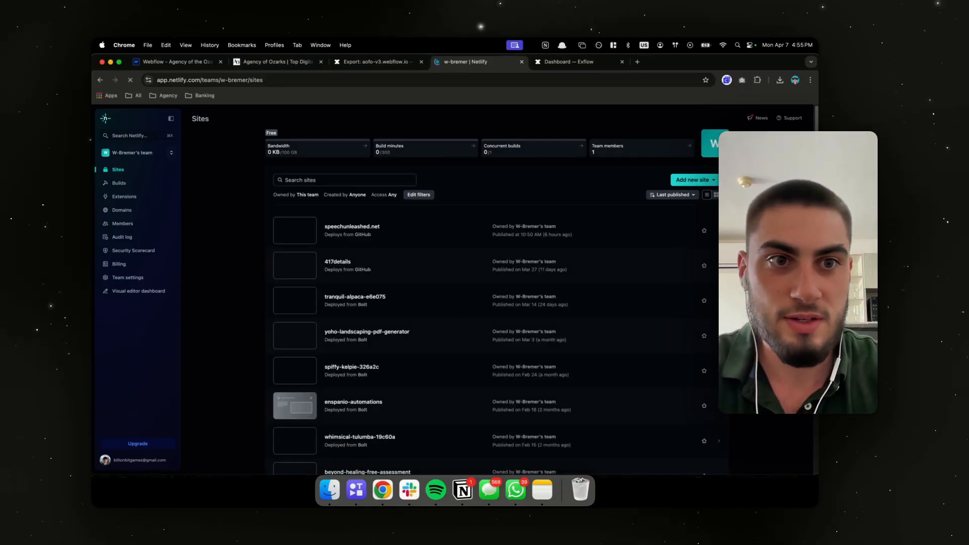
pyautogui.click(692, 179)
pyautogui.click(684, 194)
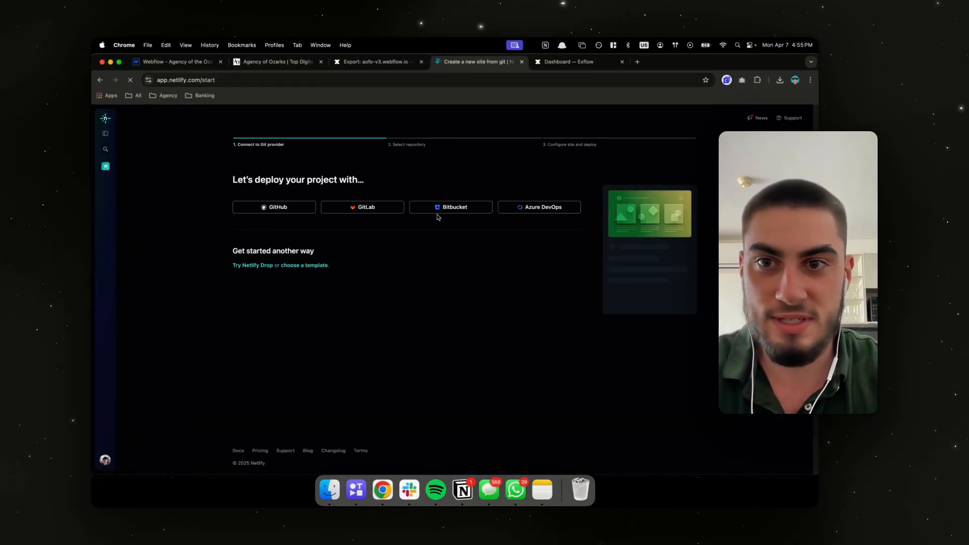
pyautogui.click(252, 209)
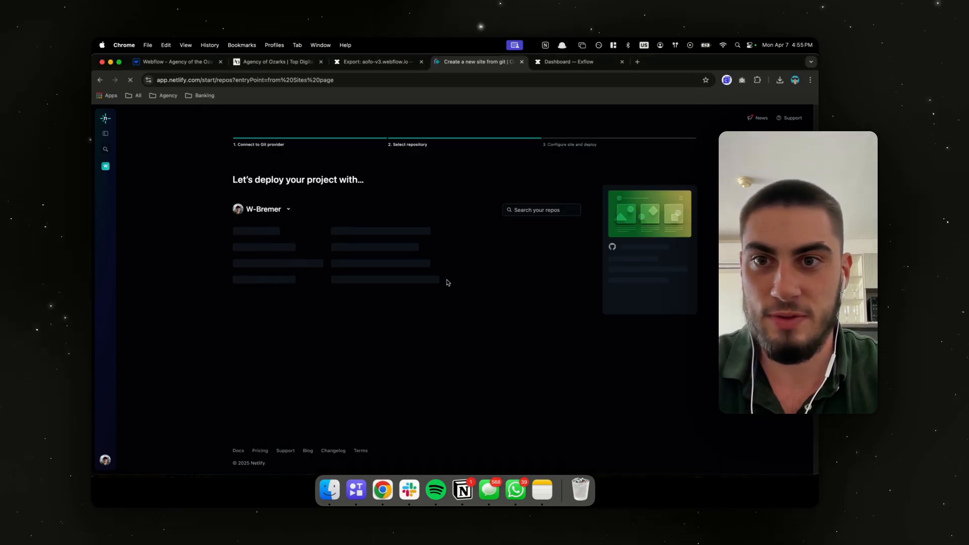
pyautogui.scroll(-10, 367, 313)
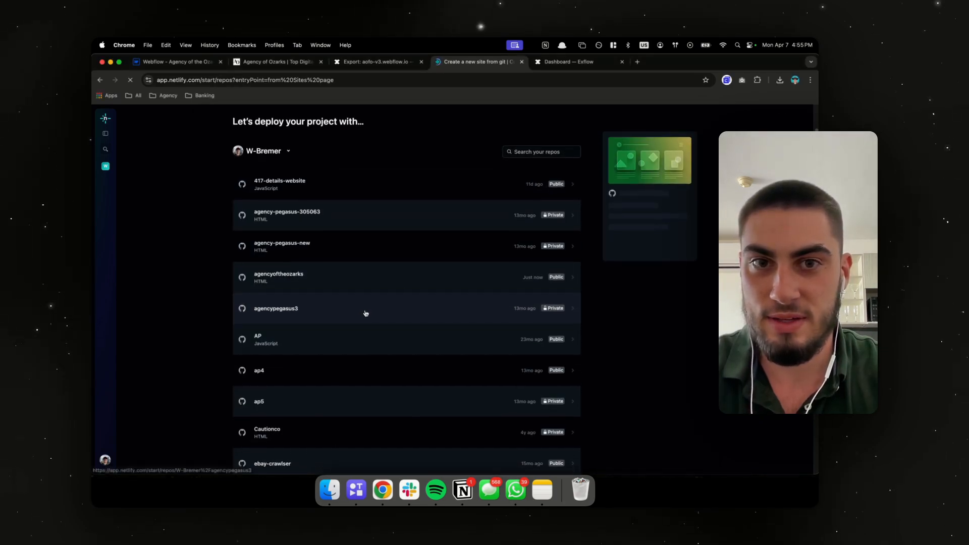
pyautogui.scroll(10, 371, 315)
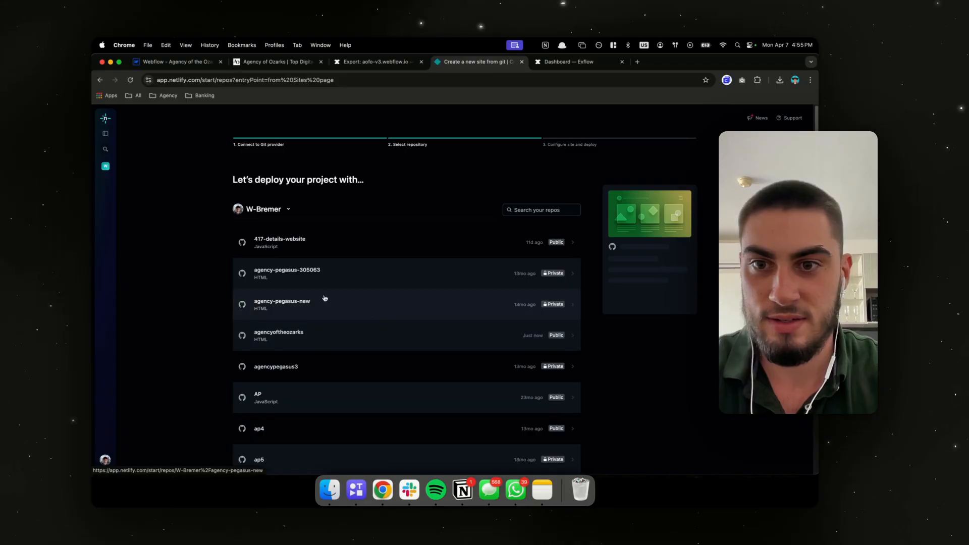
pyautogui.click(313, 337)
# Set the new Netlify site's name to Agency-of-the-ozarks
pyautogui.scroll(-2, 391, 303)
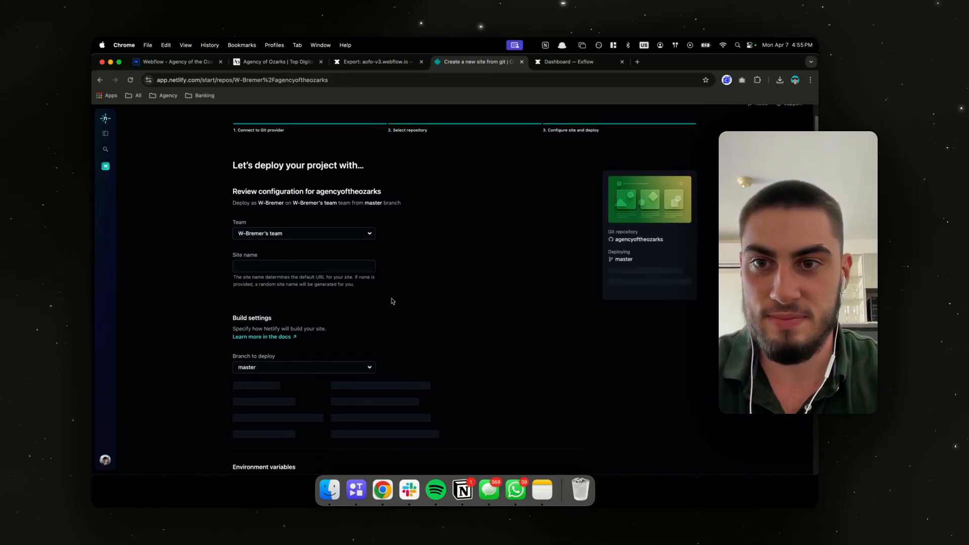
pyautogui.click(277, 239)
pyautogui.write('Agency')
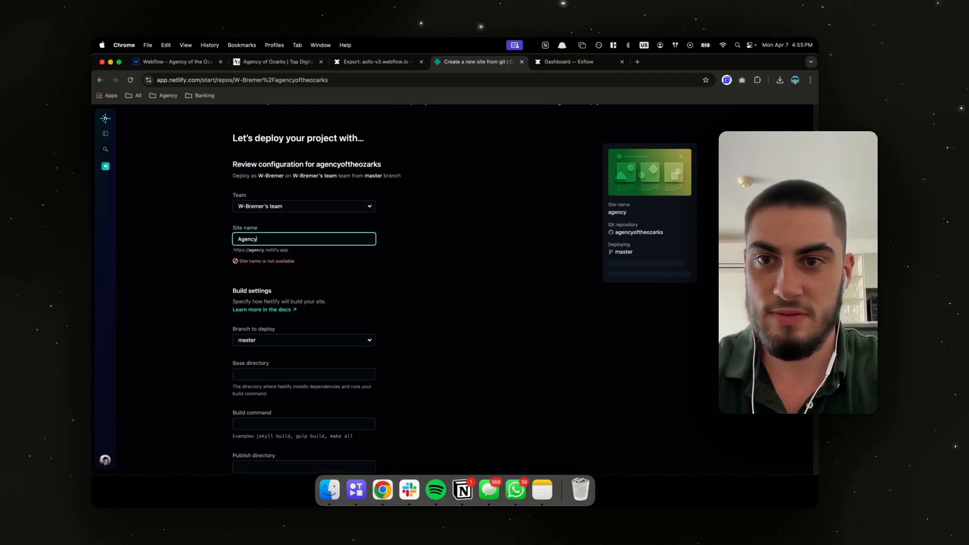
pyautogui.write('-of-')
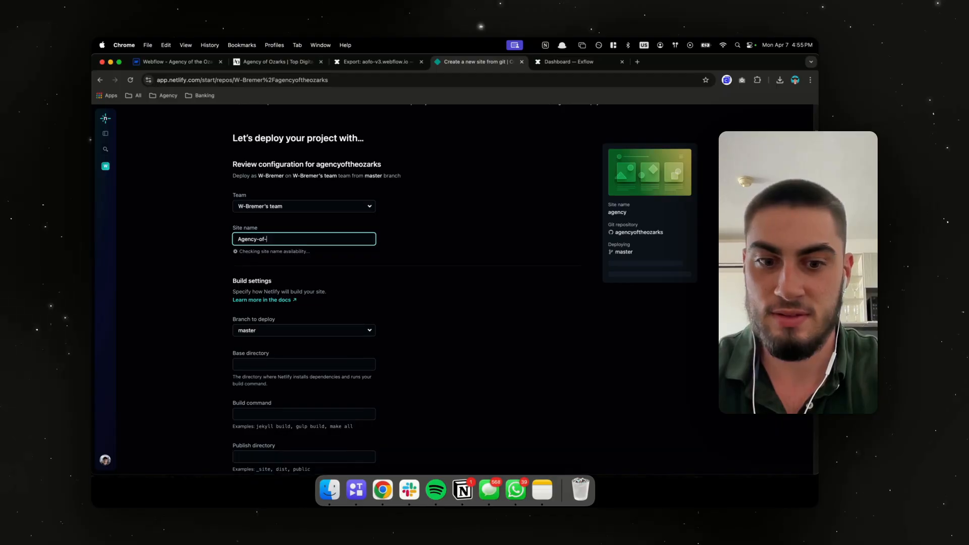
pyautogui.write('the-ozarks')
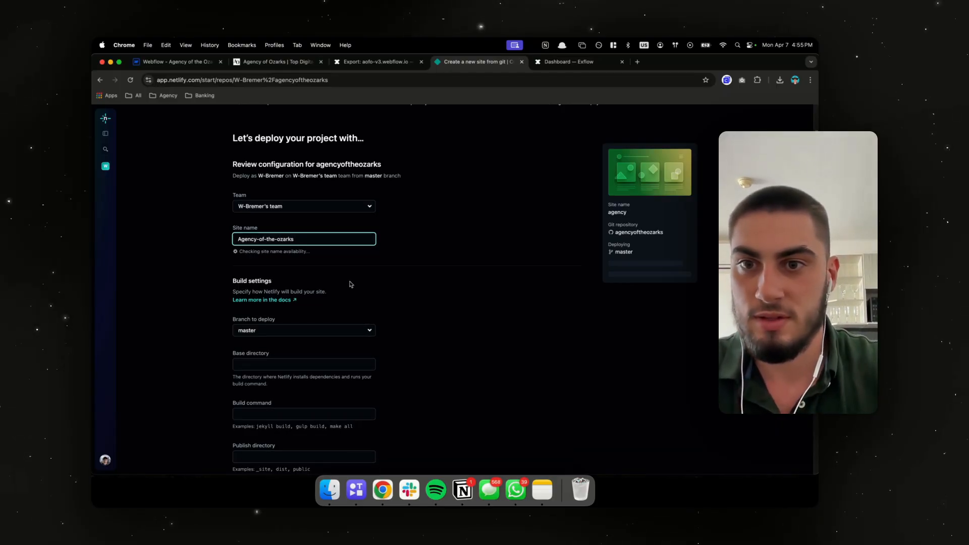
pyautogui.click(350, 284)
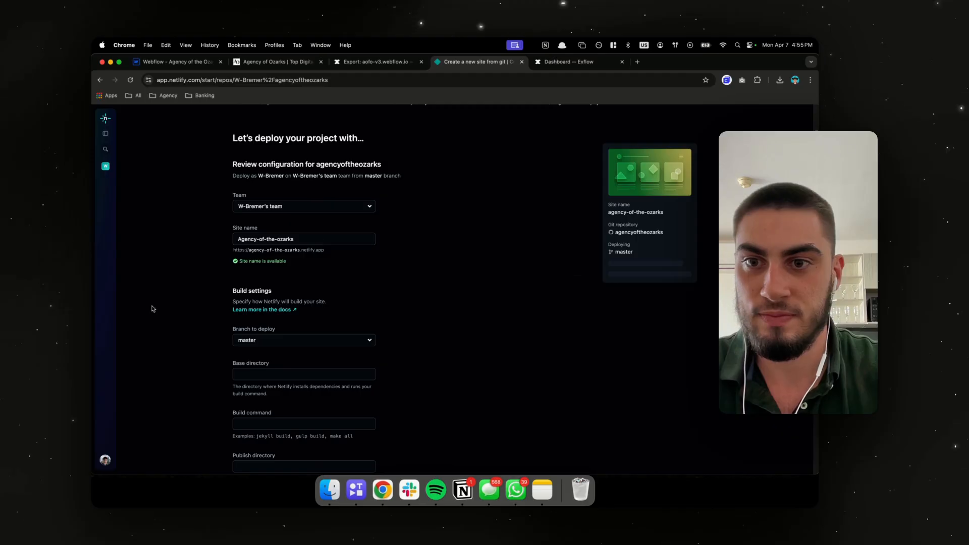
# Deploy the agency-of-the-ozarks site from the master branch with the default build settings and look over its site overview
pyautogui.scroll(-8, 152, 309)
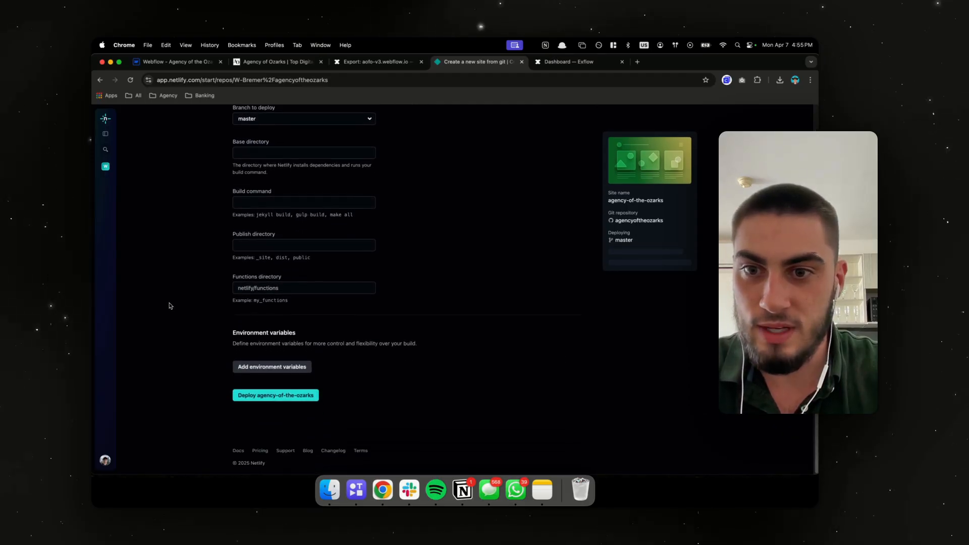
pyautogui.click(290, 395)
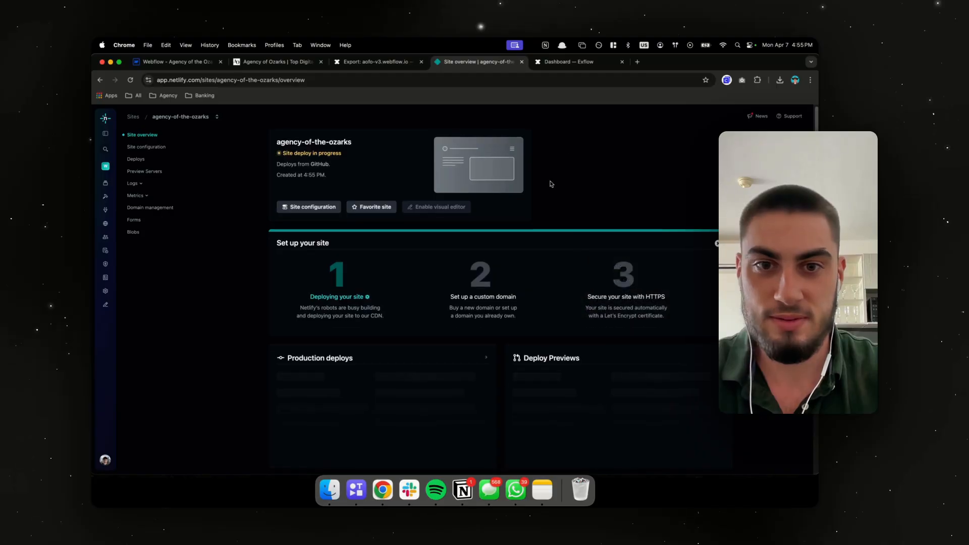
pyautogui.scroll(-2, 476, 247)
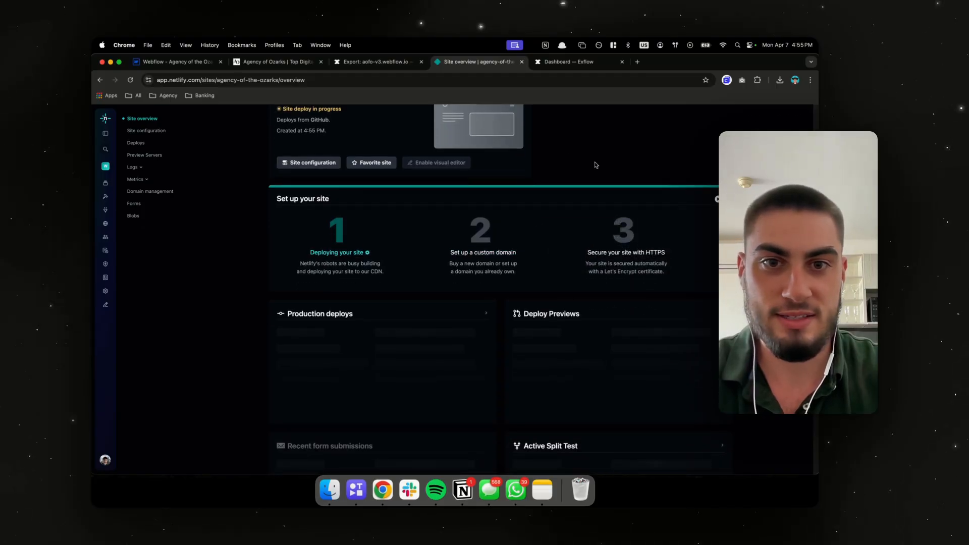
# In the agency-of-the-ozarks site's domain management, enter agencyoftheozarks.com as an already owned custom domain and verify it
pyautogui.scroll(2, 575, 166)
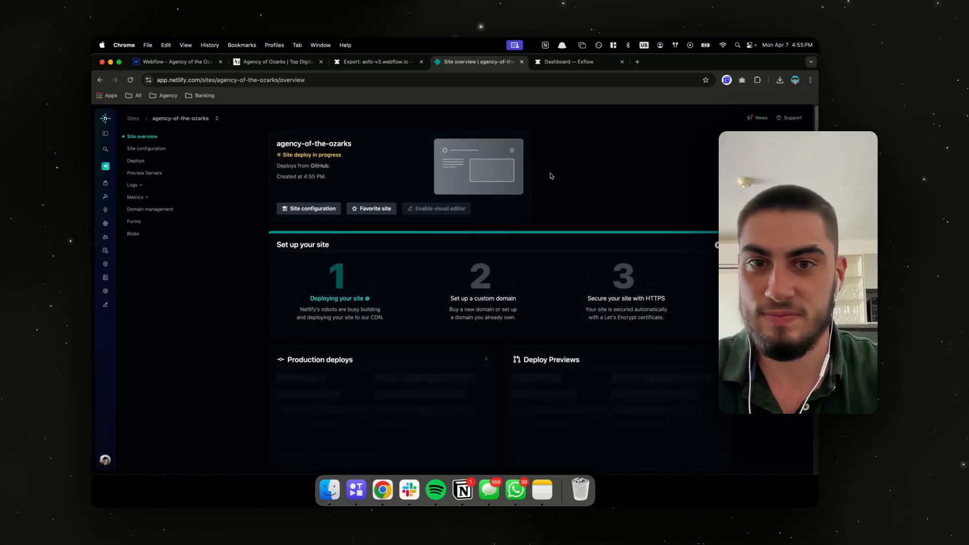
pyautogui.click(149, 210)
pyautogui.click(323, 279)
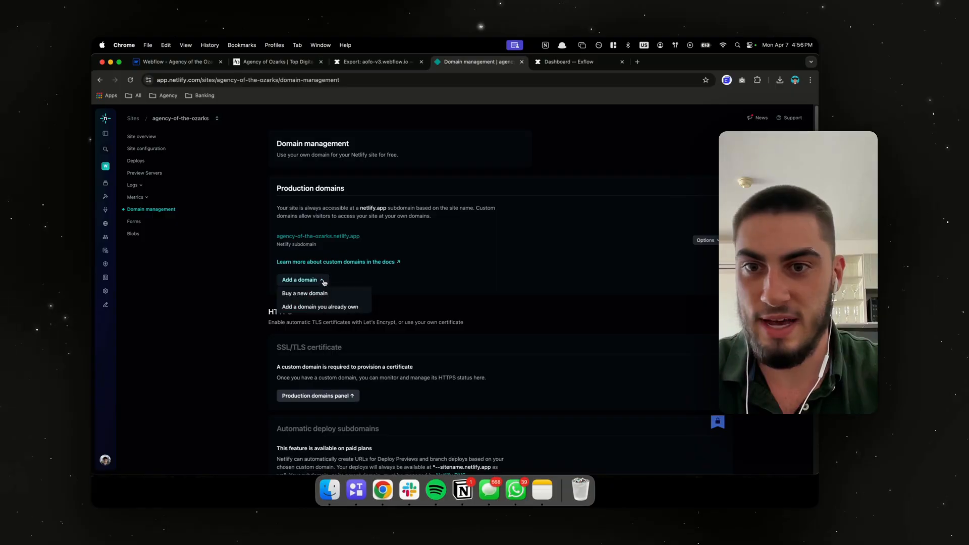
pyautogui.click(320, 308)
pyautogui.click(454, 202)
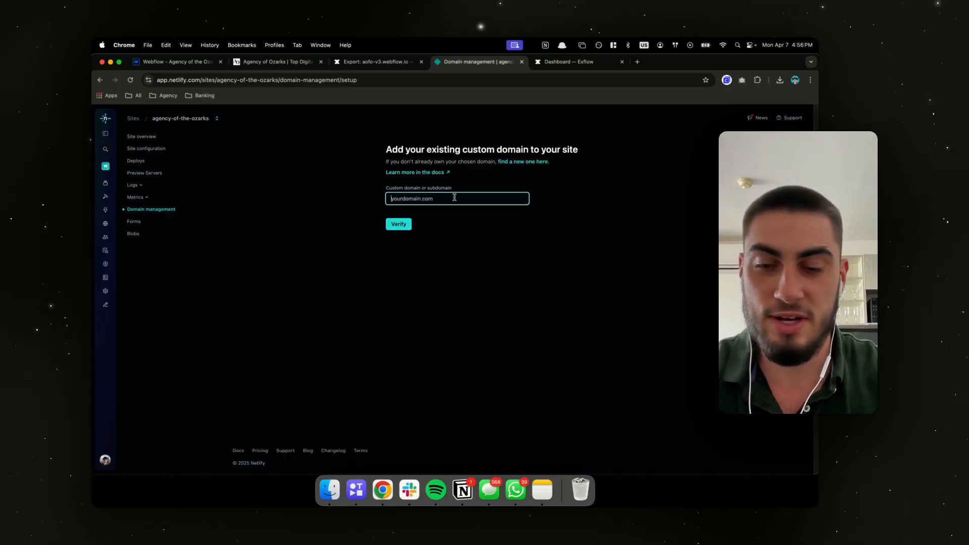
pyautogui.write('agency')
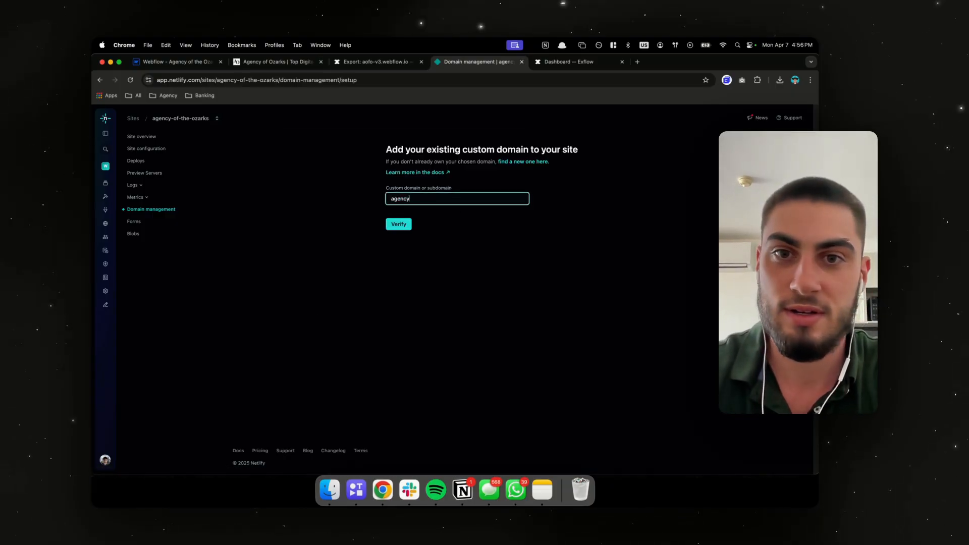
pyautogui.write('oftheozarks.com')
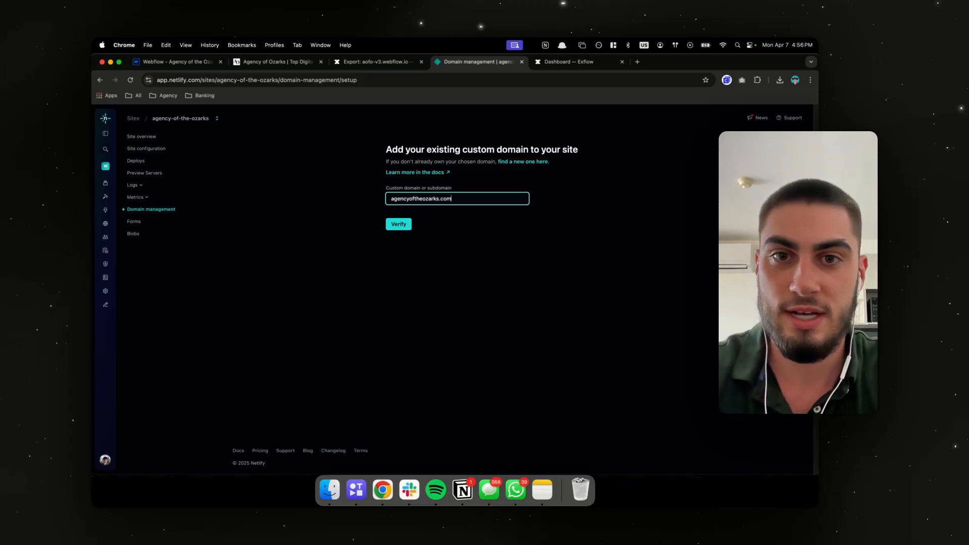
pyautogui.click(399, 224)
# Open namecheap.com in a new browser tab and go to its account sign-in page
pyautogui.press('super+t')
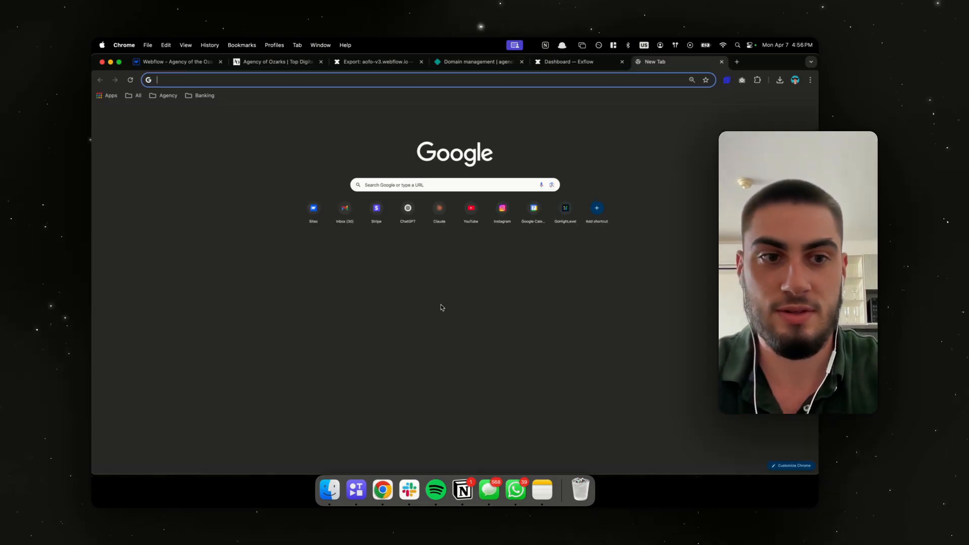
pyautogui.write('namecheap.com')
pyautogui.press('Return')
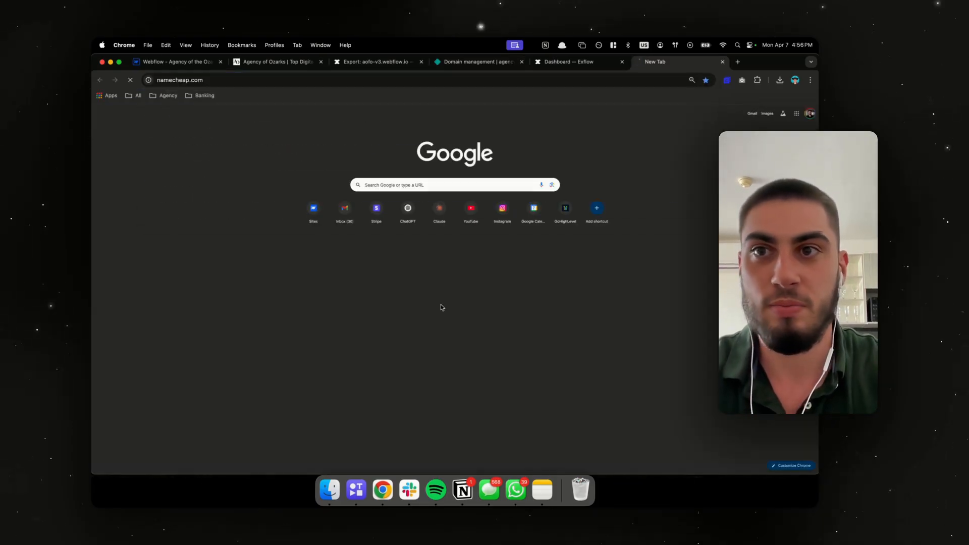
pyautogui.click(555, 61)
pyautogui.click(487, 65)
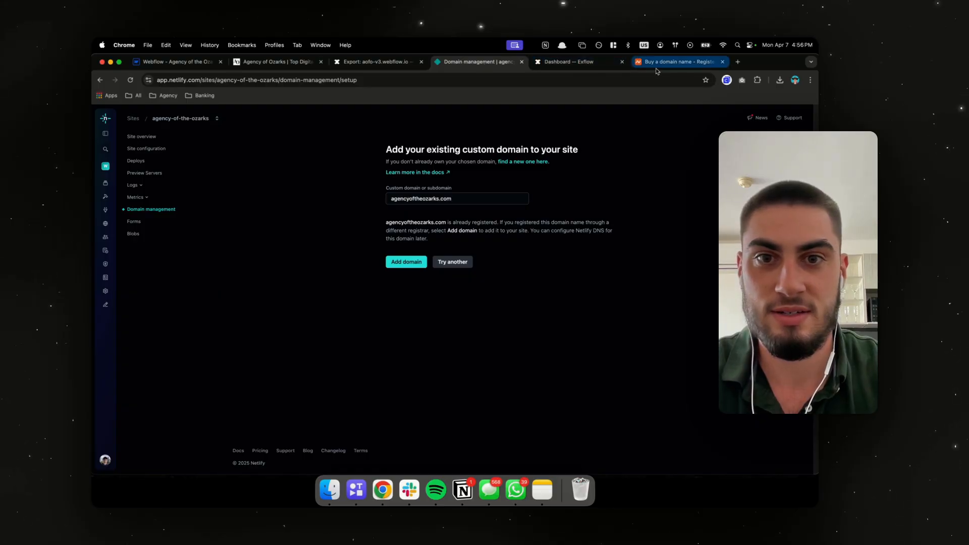
pyautogui.tripleClick(528, 229)
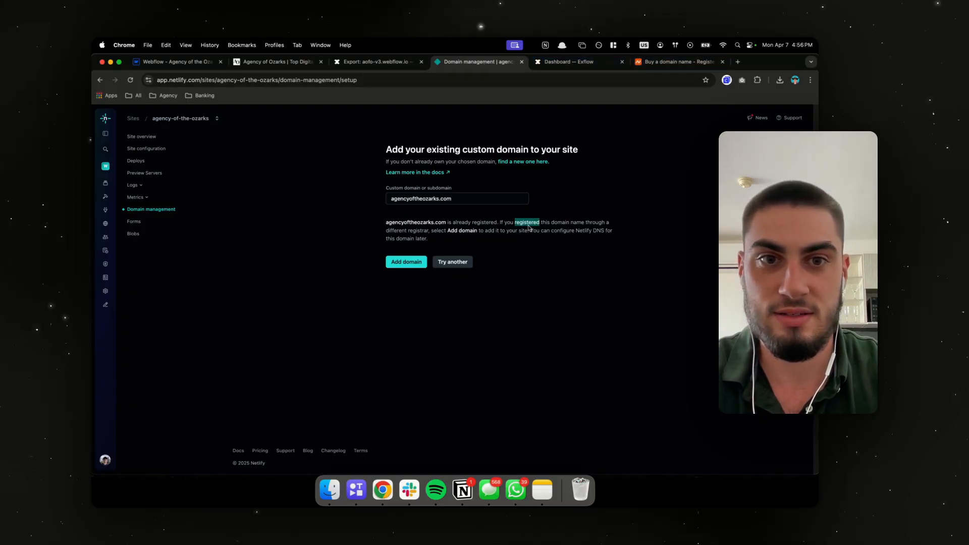
pyautogui.click(452, 233)
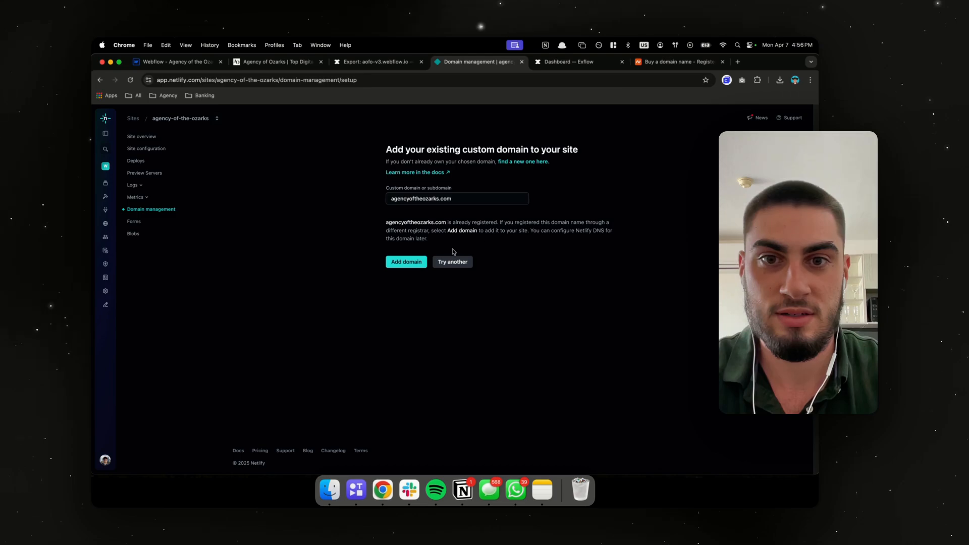
pyautogui.click(681, 61)
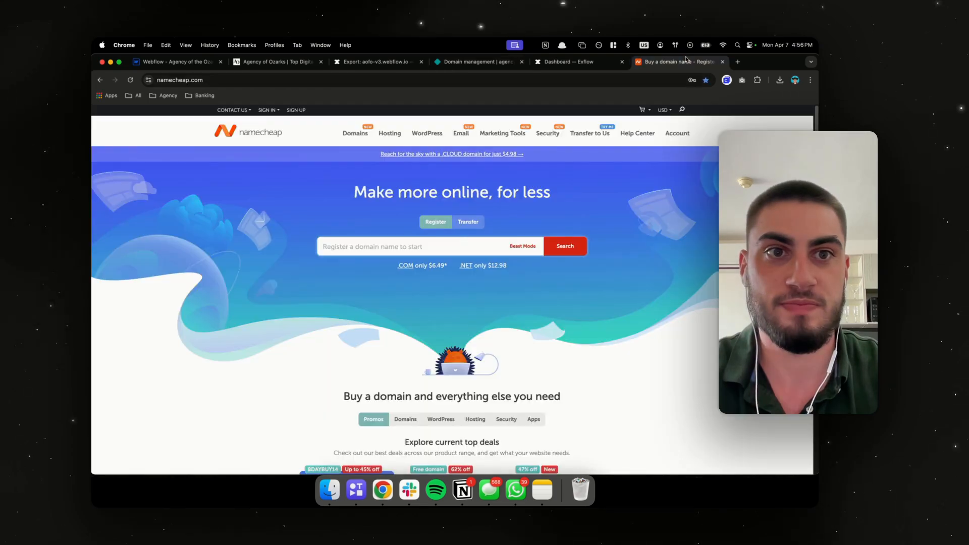
pyautogui.moveTo(681, 136)
pyautogui.click(634, 190)
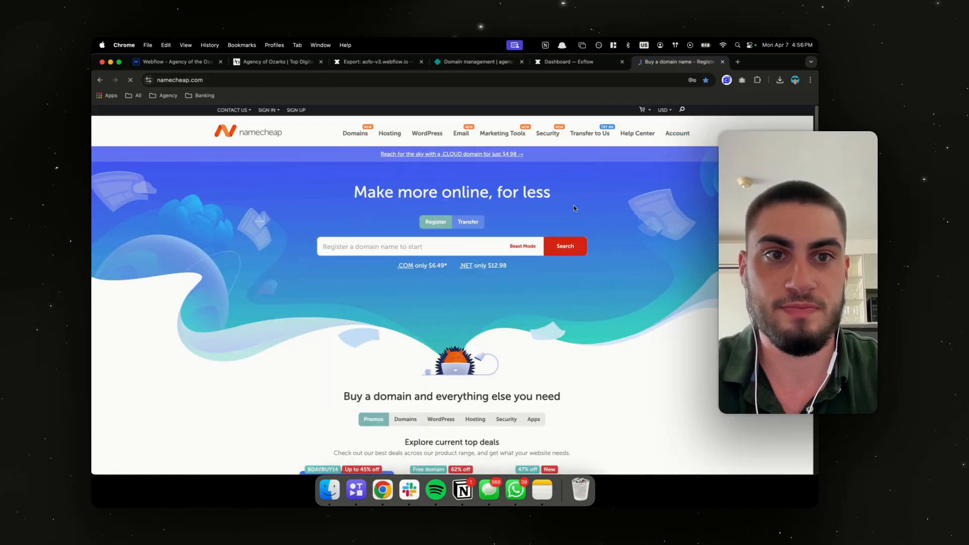
# Switch back to Netlify, add agencyoftheozarks.com to the site and verify the domain in its Netlify DNS setup
pyautogui.click(501, 65)
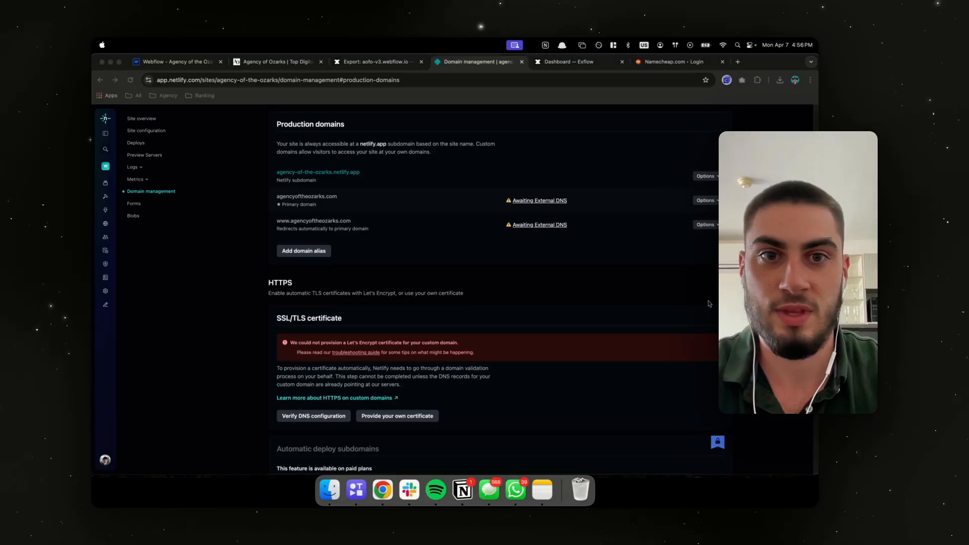
pyautogui.click(705, 200)
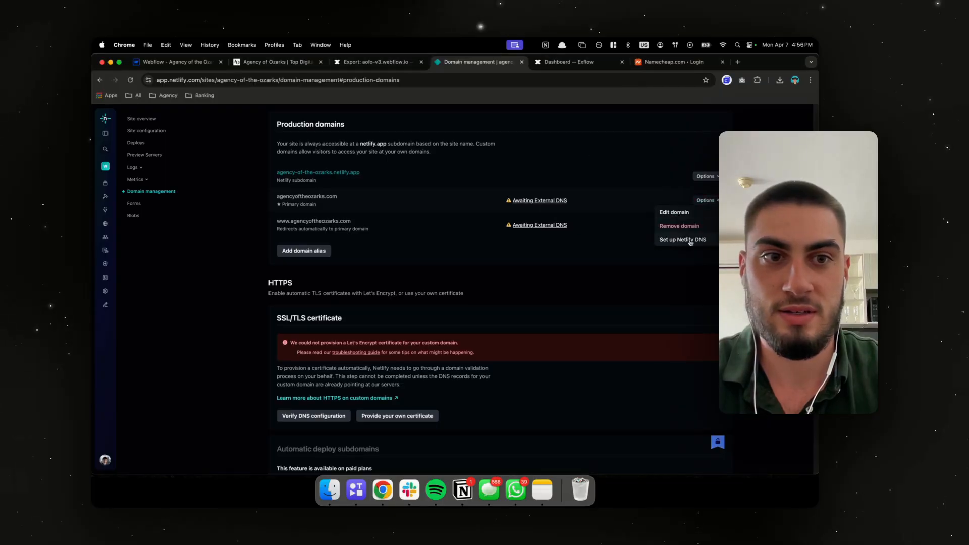
pyautogui.click(685, 241)
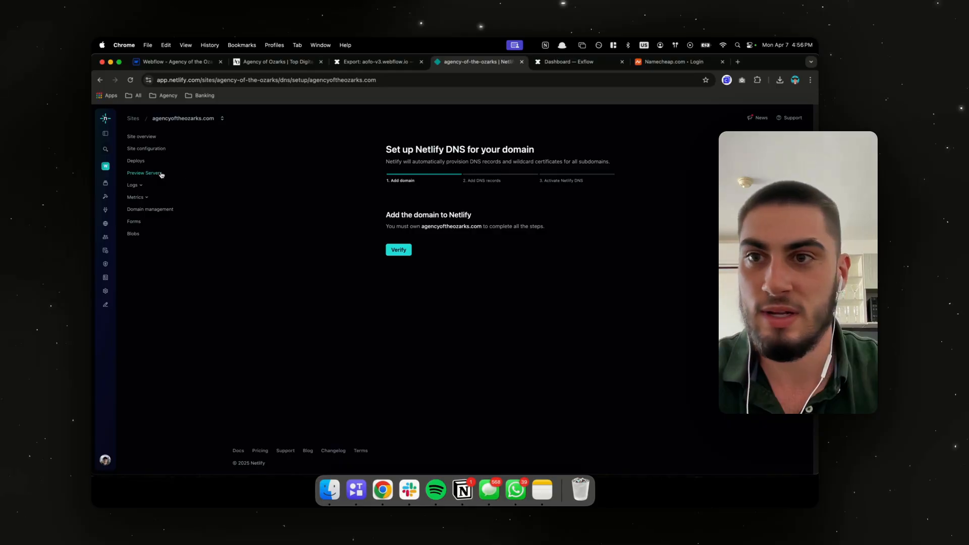
pyautogui.click(399, 250)
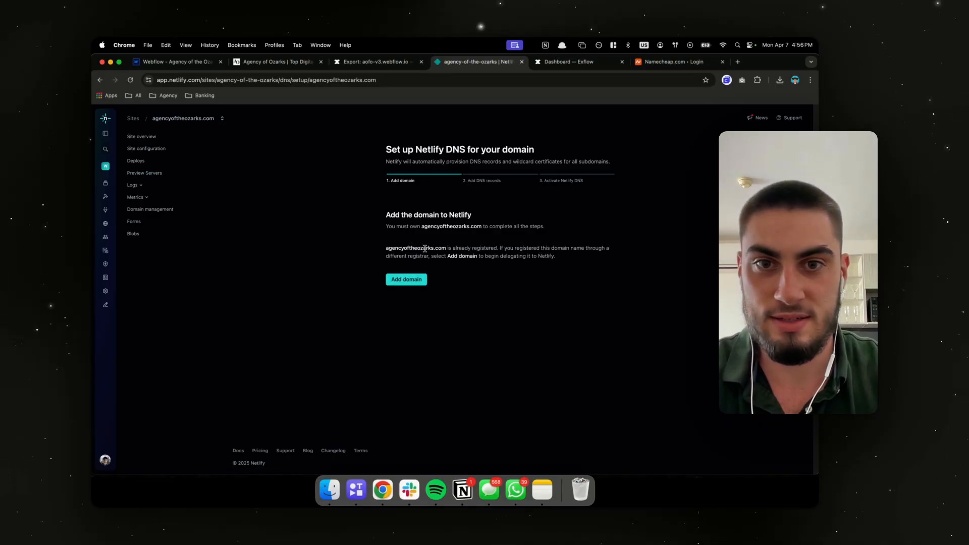
# Return to the site's domain management and verify the DNS configuration for its SSL/TLS certificate
pyautogui.click(207, 119)
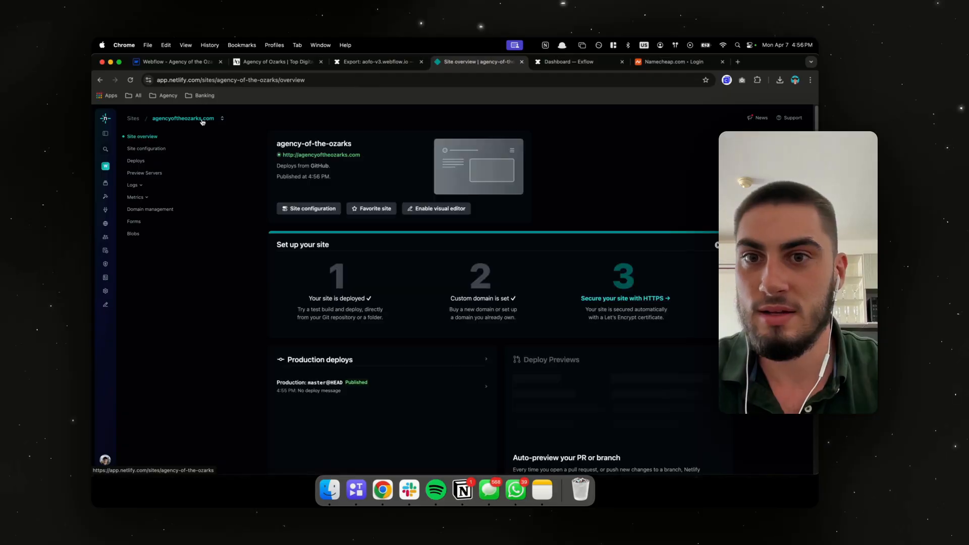
pyautogui.click(175, 209)
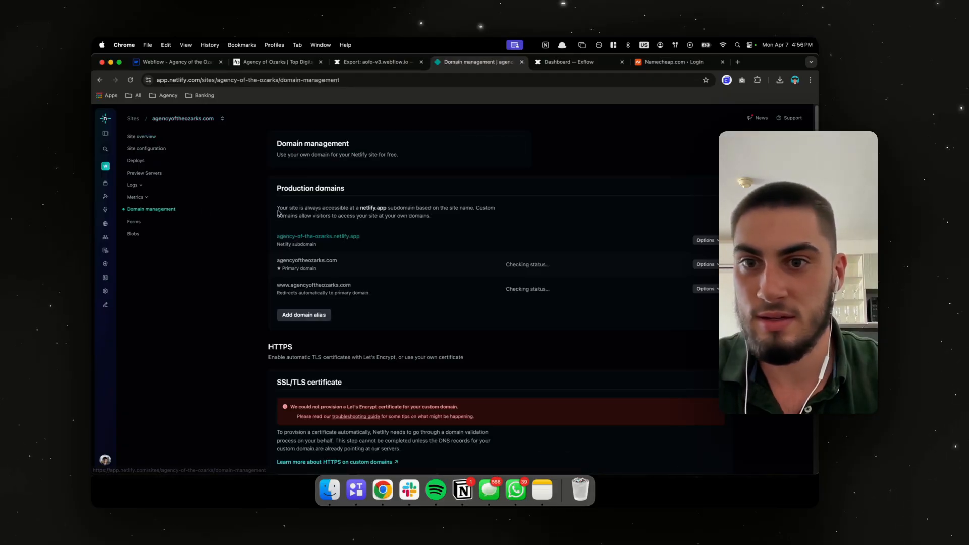
pyautogui.scroll(-1, 314, 319)
pyautogui.scroll(-6, 315, 319)
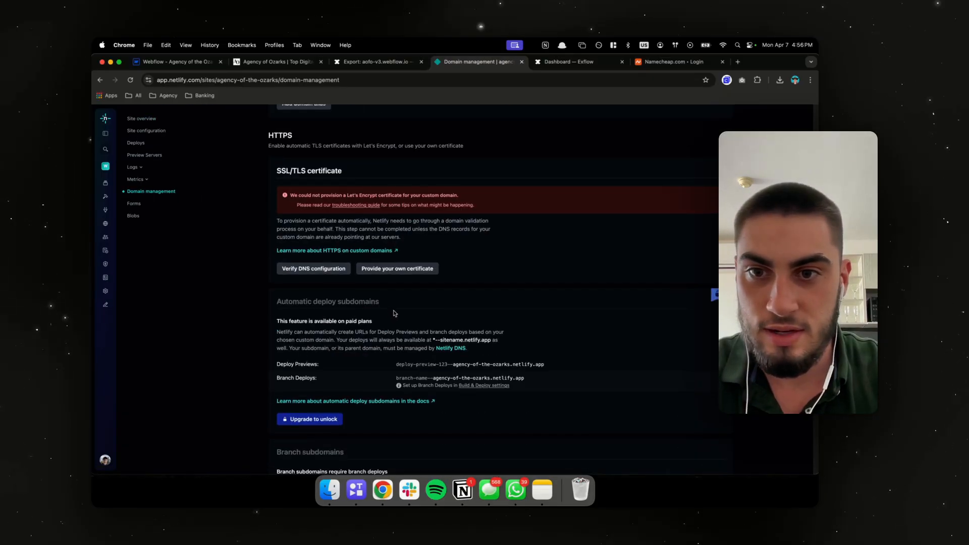
pyautogui.scroll(-1, 322, 197)
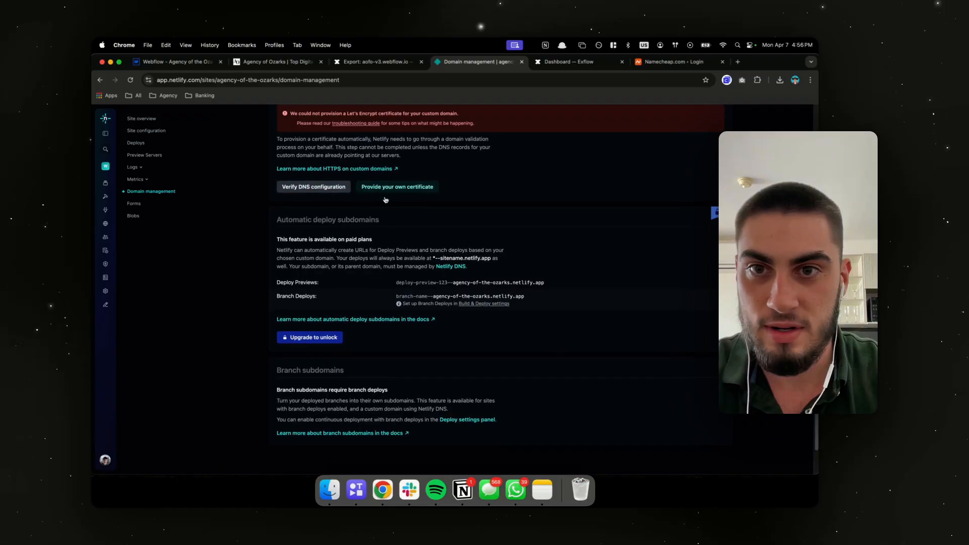
pyautogui.click(332, 167)
pyautogui.scroll(7, 364, 192)
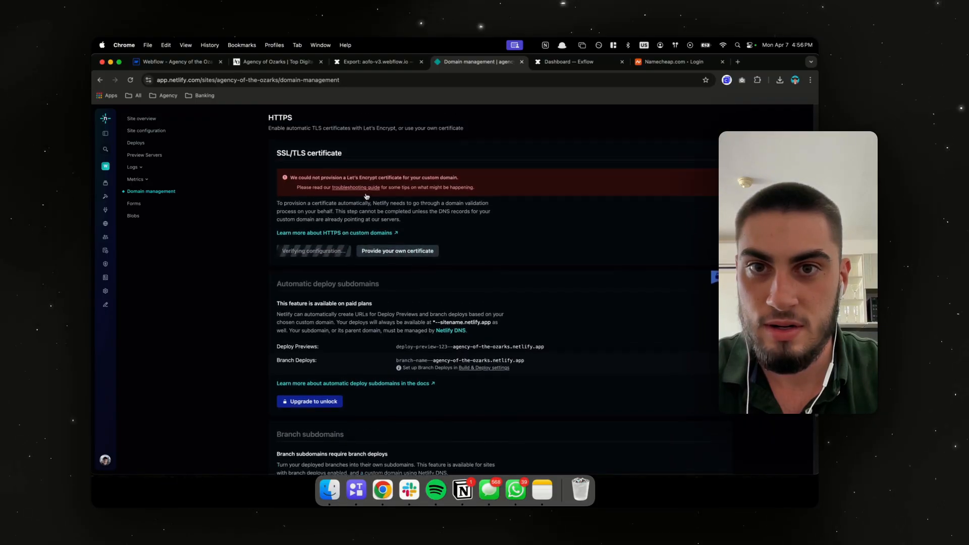
# Open the external DNS configuration instructions for the primary domain agencyoftheozarks.com and review the recommended and fallback records
pyautogui.click(715, 265)
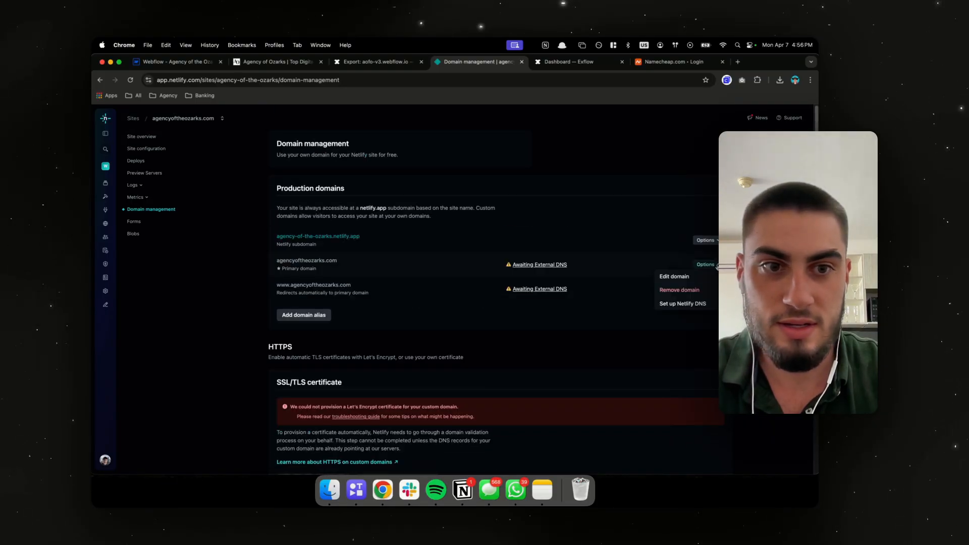
pyautogui.click(538, 264)
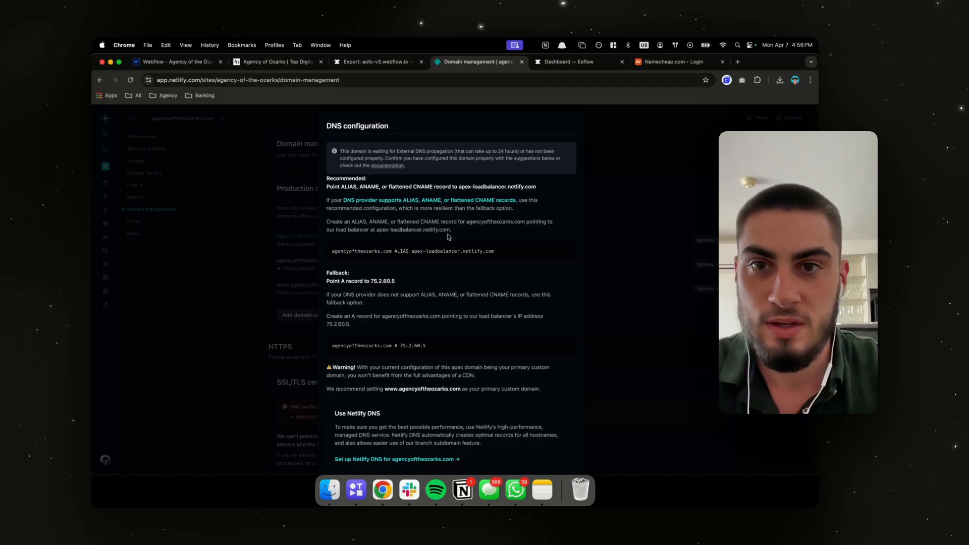
pyautogui.scroll(-1, 443, 230)
pyautogui.scroll(-1, 443, 228)
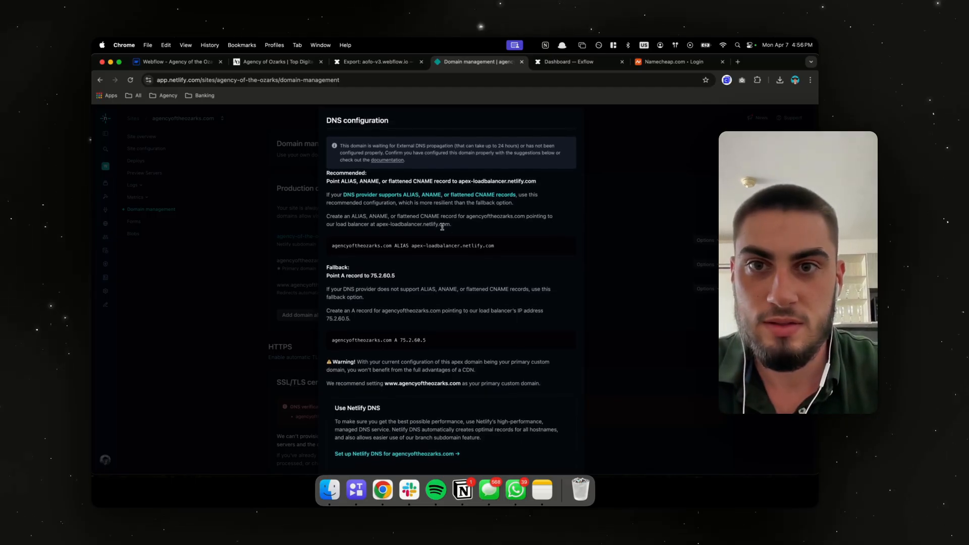
pyautogui.scroll(-1, 443, 229)
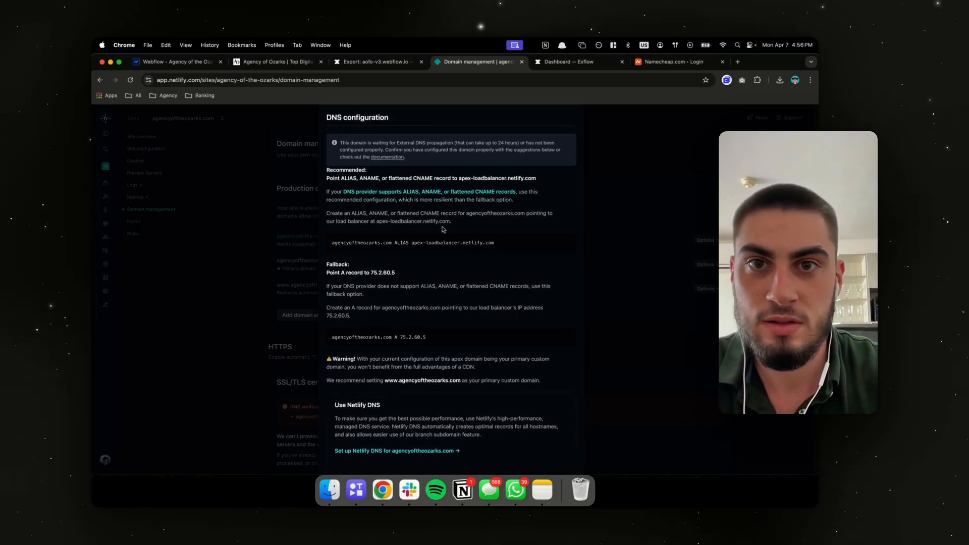
pyautogui.scroll(-3, 443, 230)
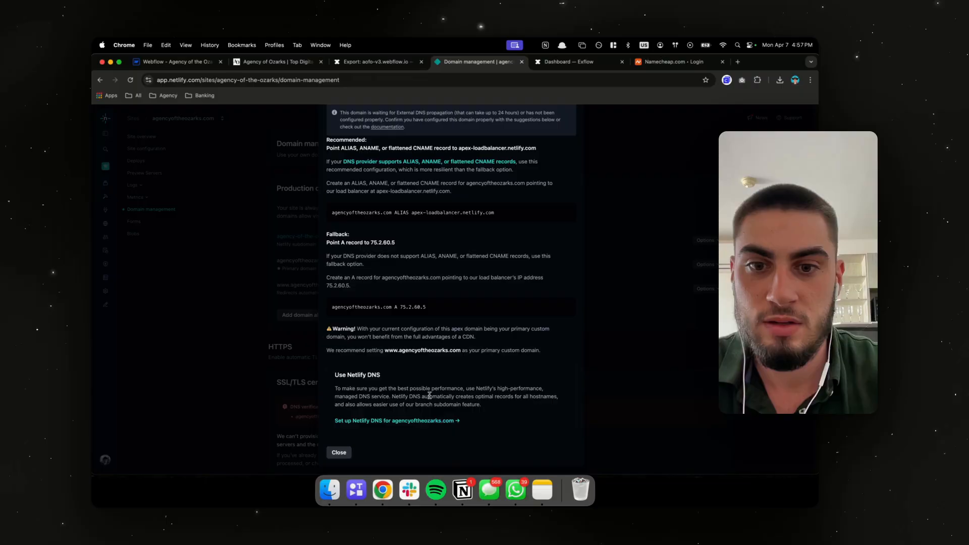
# Set up Netlify DNS for agencyoftheozarks.com, verifying the domain and adding it to Netlify
pyautogui.click(417, 420)
pyautogui.click(404, 250)
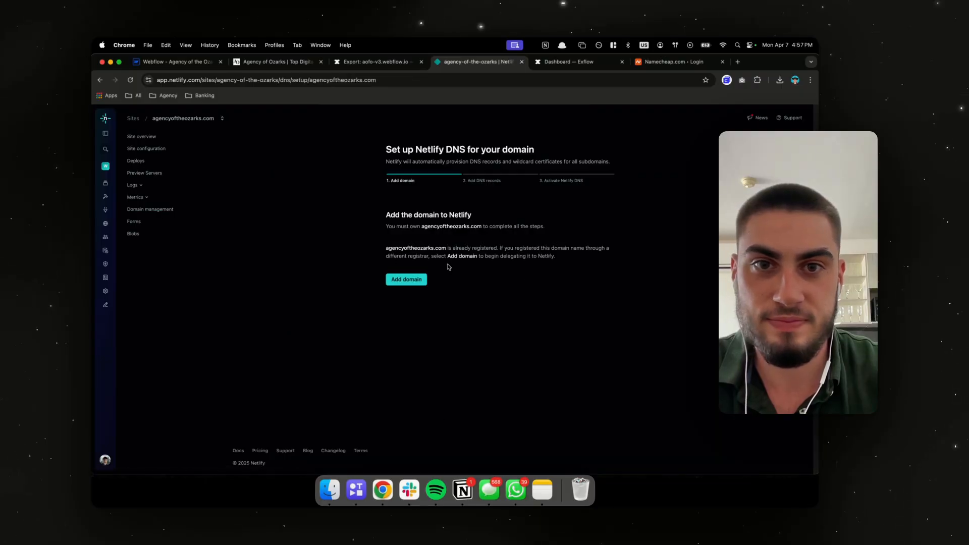
pyautogui.moveTo(457, 247)
pyautogui.mouseDown()
pyautogui.moveTo(578, 255)
pyautogui.moveTo(448, 256)
pyautogui.mouseUp()
pyautogui.click(508, 256)
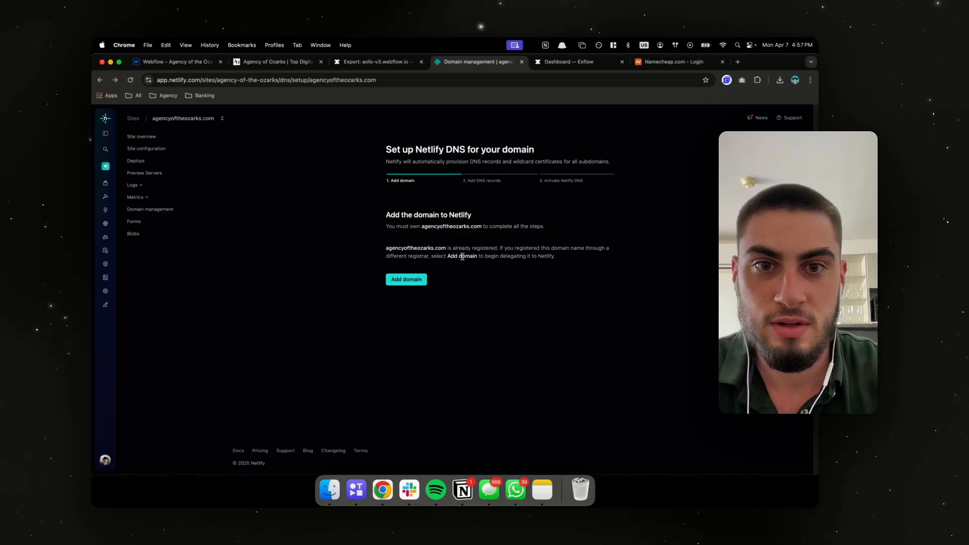
pyautogui.click(406, 279)
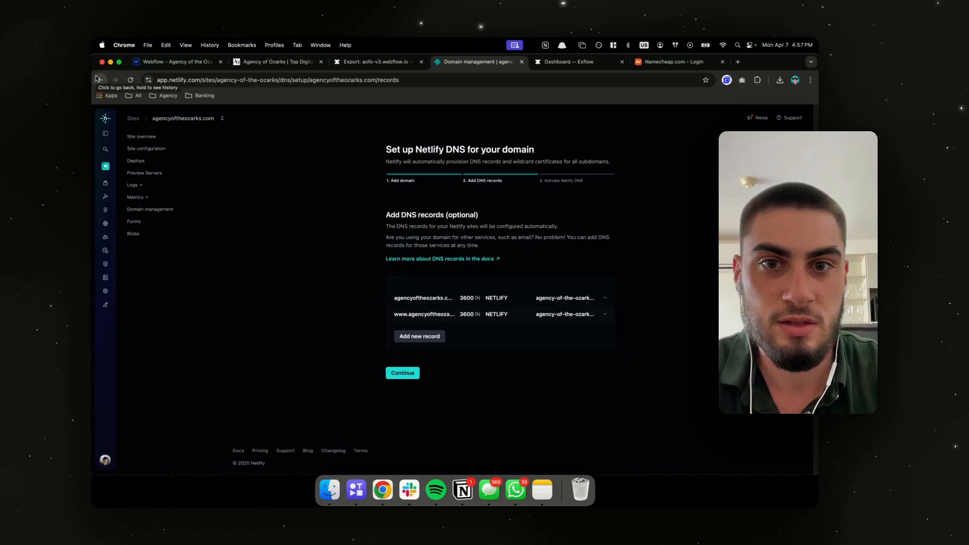
# Expand and examine the details of the two NETLIFY DNS records for the root and www domains
pyautogui.click(525, 300)
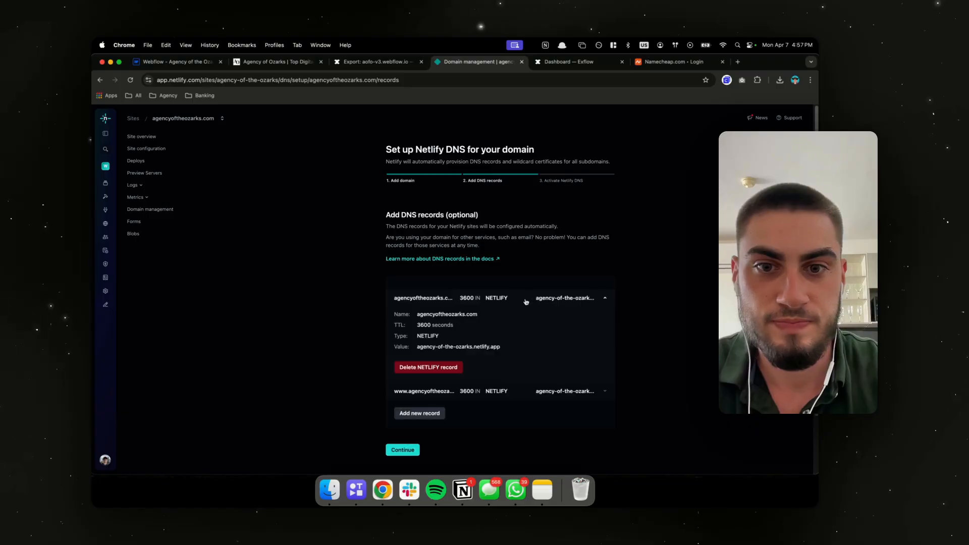
pyautogui.click(519, 392)
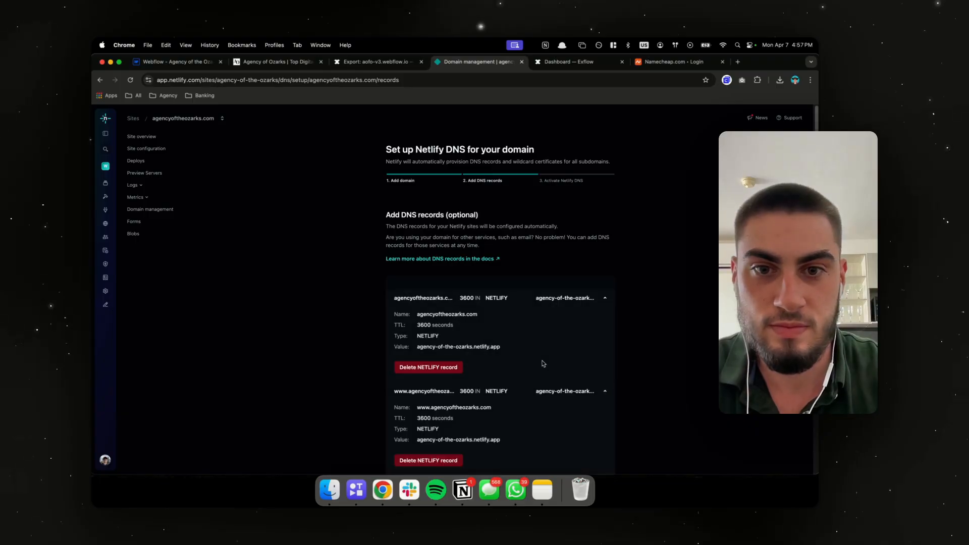
pyautogui.scroll(-3, 545, 364)
pyautogui.scroll(3, 546, 363)
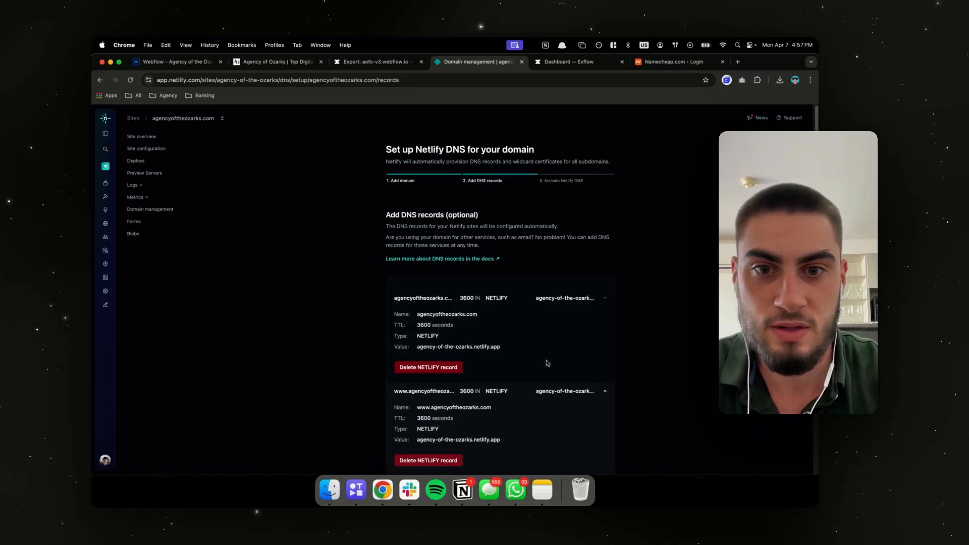
# Open the Netlify documentation on DNS records in a new browser tab and read through the supported record types
pyautogui.rightClick(477, 259)
pyautogui.click(504, 260)
pyautogui.click(522, 61)
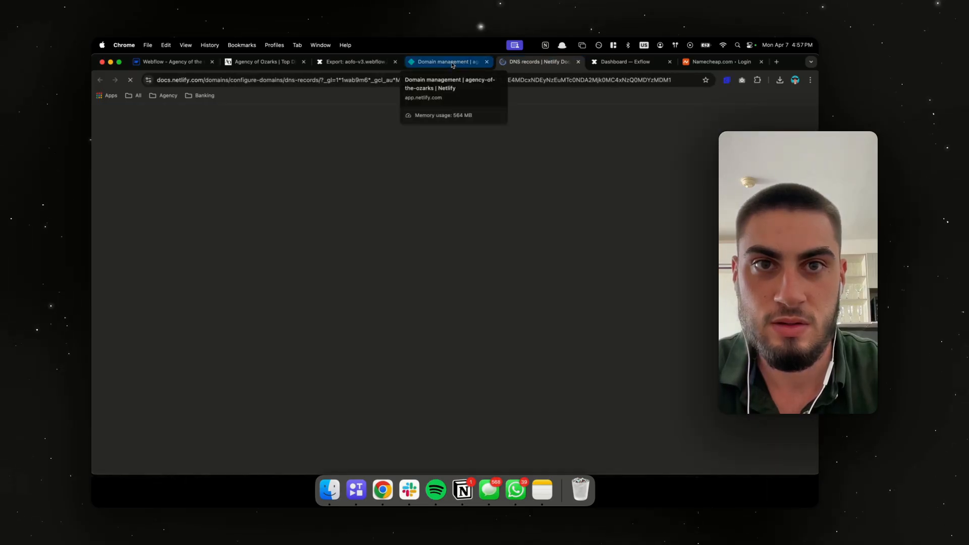
pyautogui.scroll(-6, 514, 266)
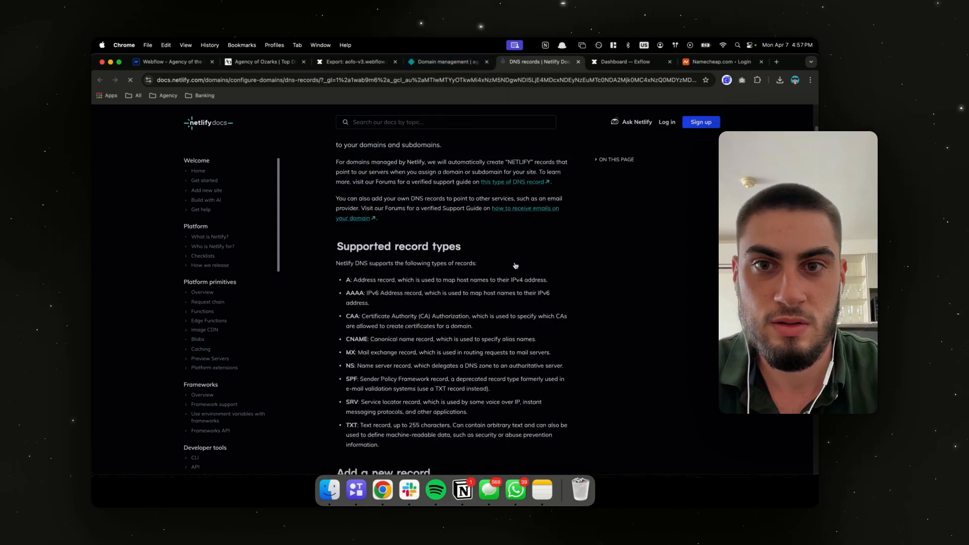
pyautogui.scroll(-10, 515, 264)
pyautogui.scroll(4, 515, 263)
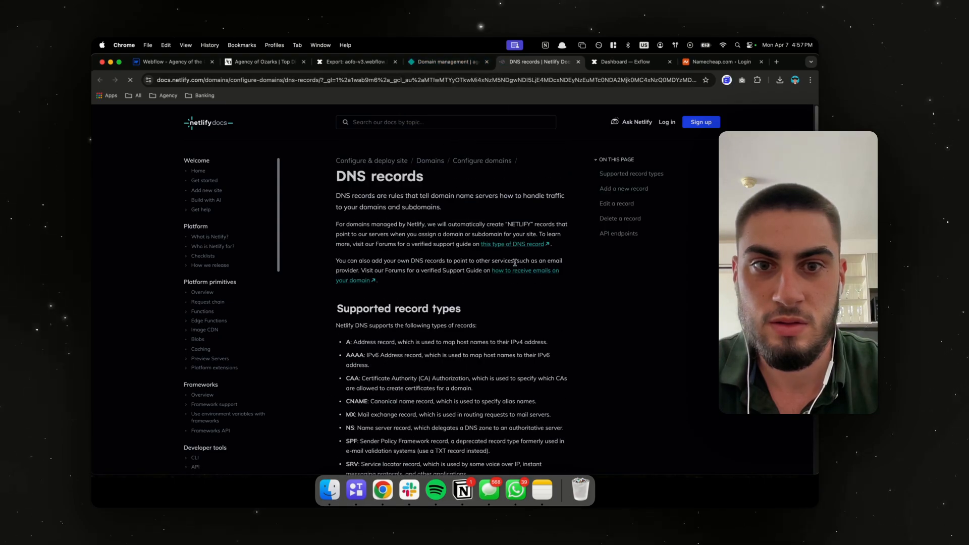
# Close the DNS records documentation and collapse the details of both NETLIFY records in the DNS setup
pyautogui.press('super+w')
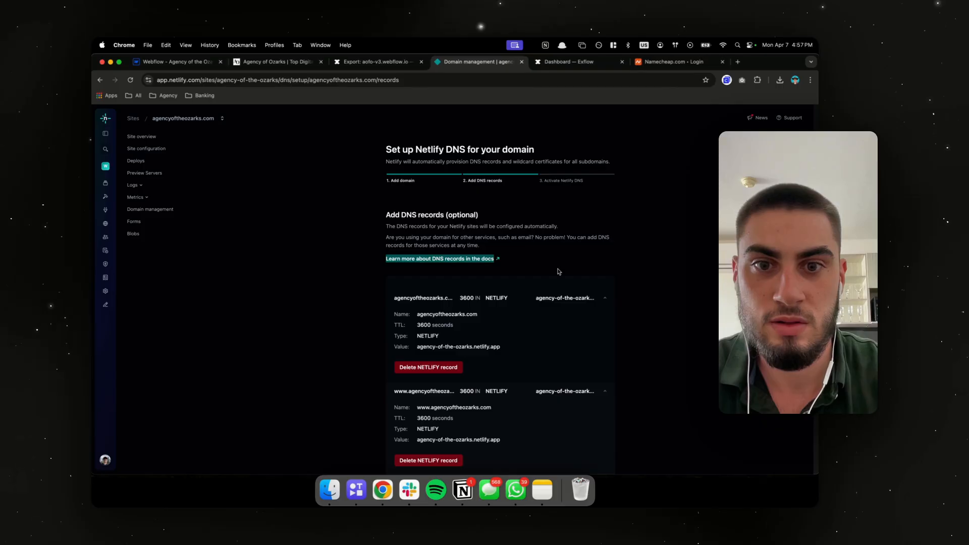
pyautogui.scroll(-5, 559, 271)
pyautogui.scroll(3, 460, 330)
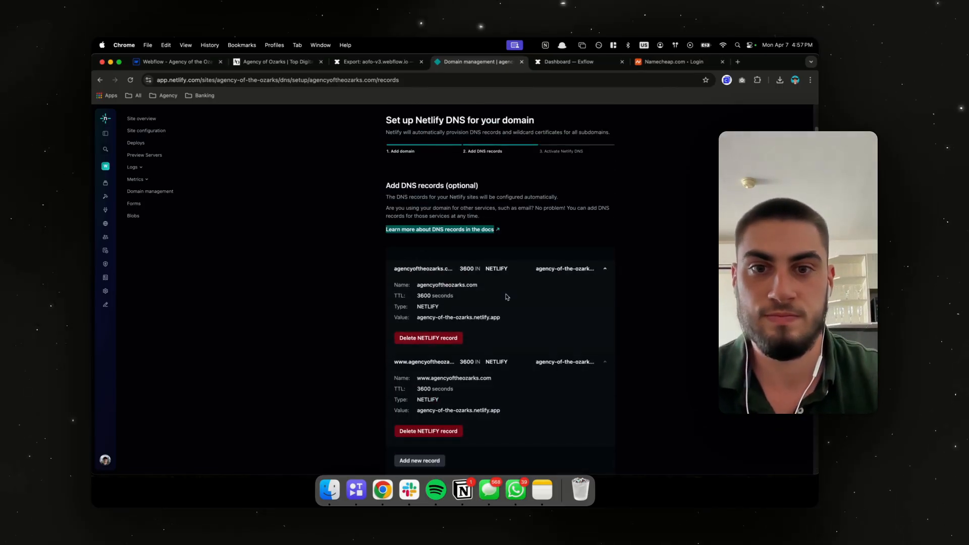
pyautogui.click(561, 271)
pyautogui.click(564, 284)
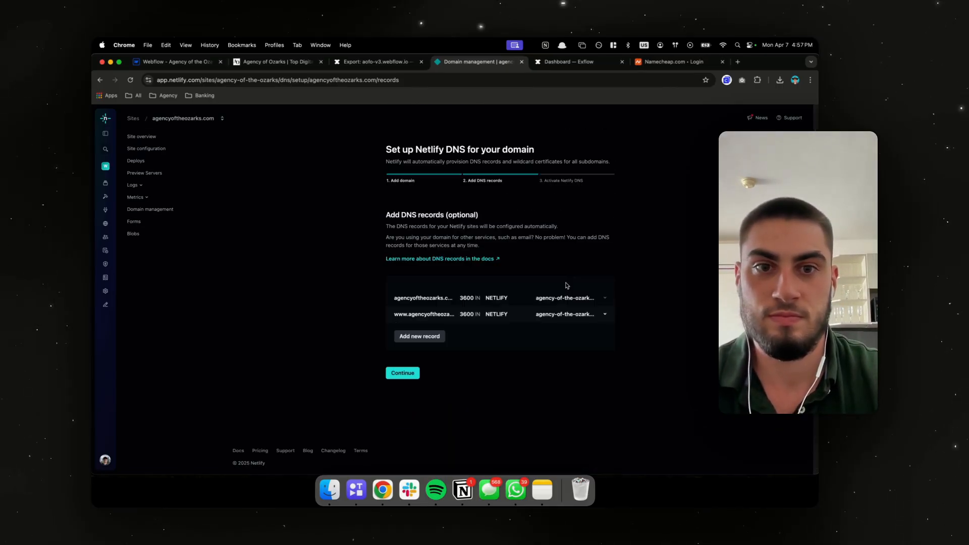
# Go back to the first stage of the Netlify DNS setup and verify and add agencyoftheozarks.com again
pyautogui.click(412, 182)
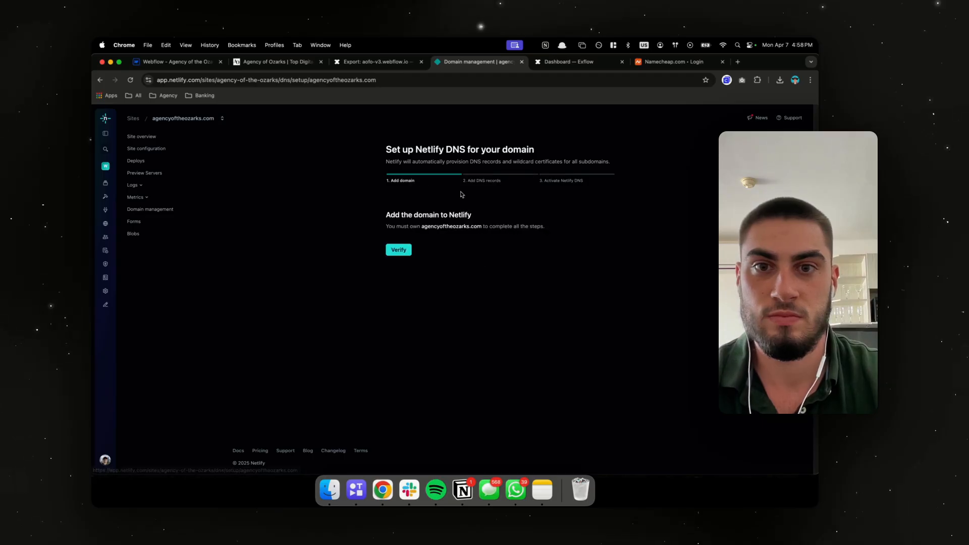
pyautogui.click(398, 250)
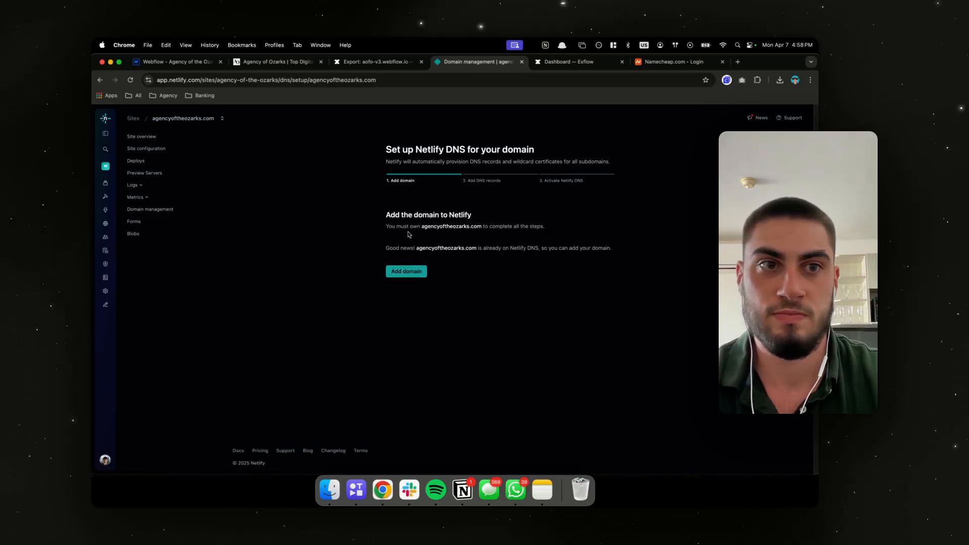
pyautogui.click(411, 274)
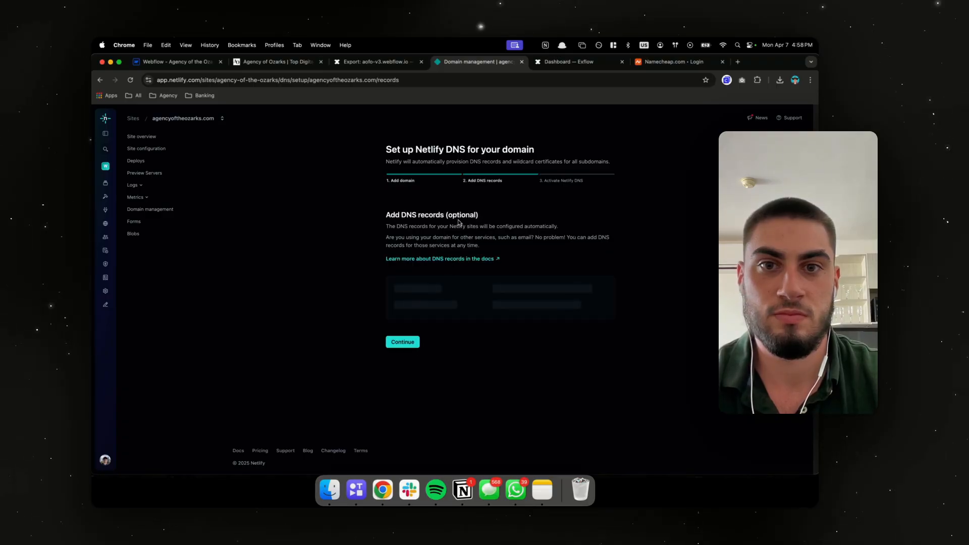
# Continue past the optional DNS records without adding any and copy the first name server, dns1.p05.nsone.net
pyautogui.tripleClick(447, 215)
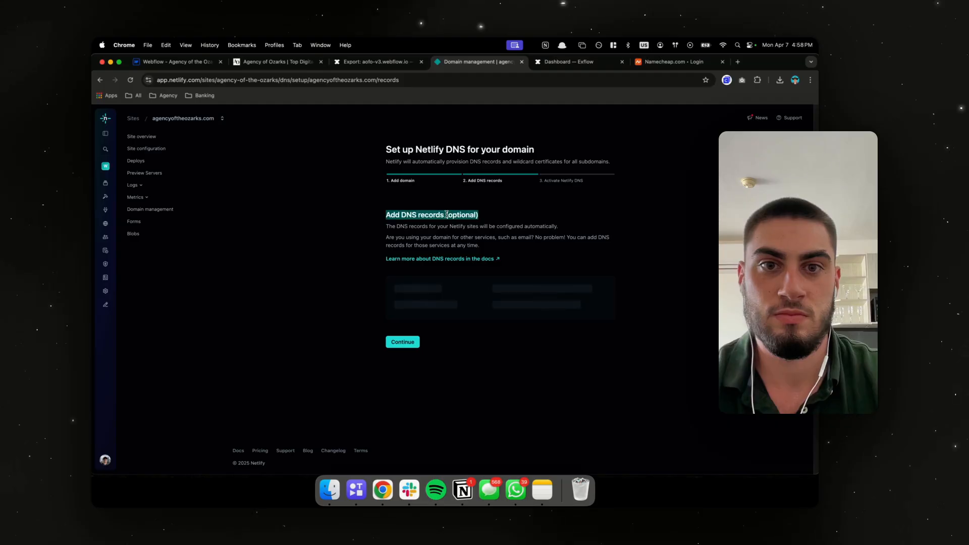
pyautogui.click(452, 204)
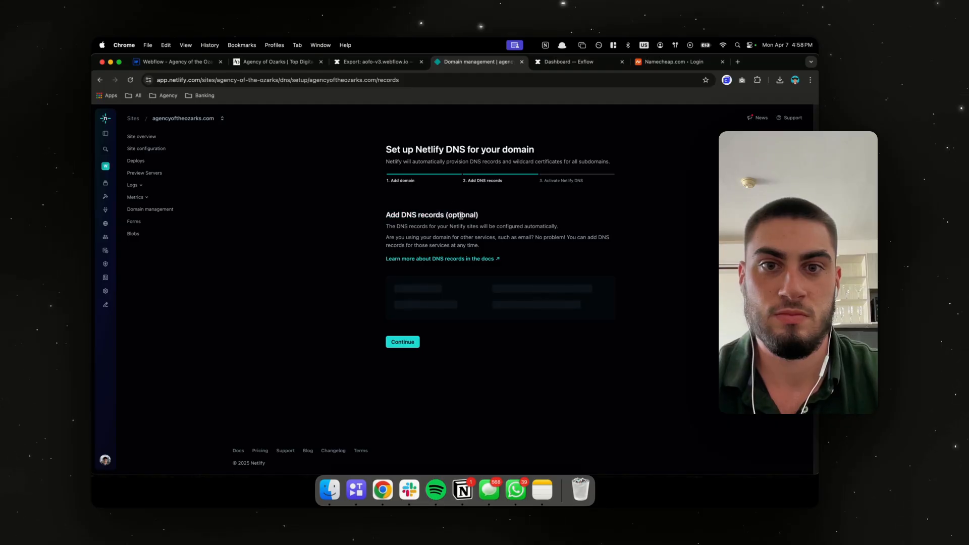
pyautogui.click(402, 341)
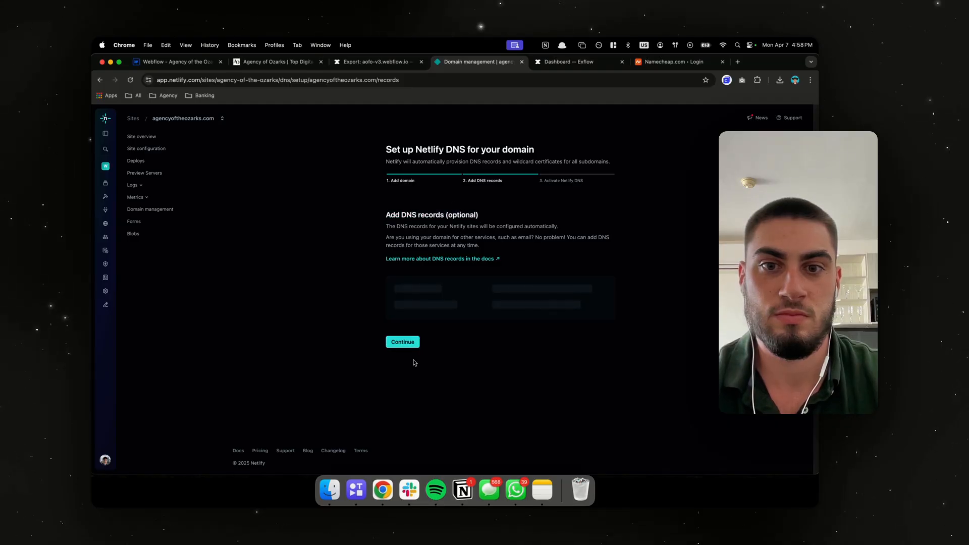
pyautogui.click(403, 342)
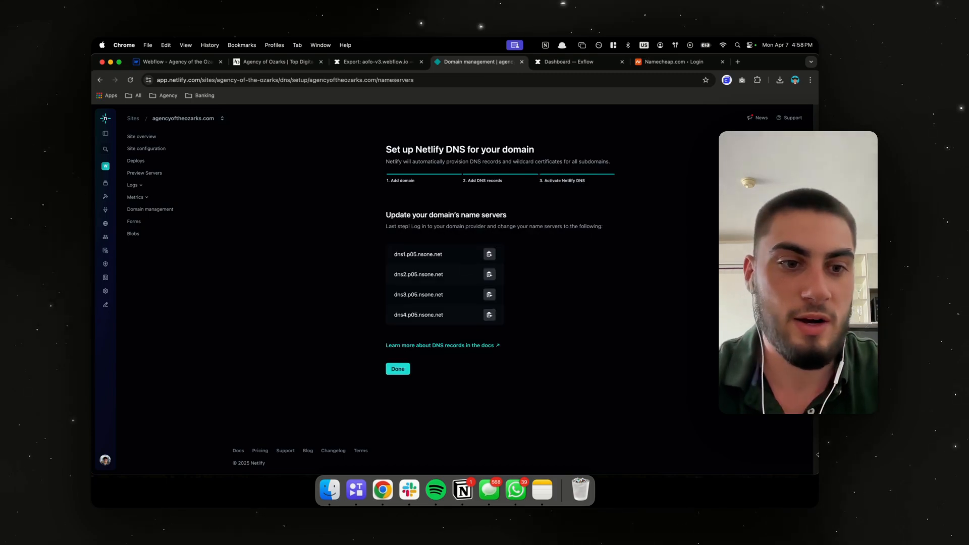
pyautogui.click(488, 256)
# Switch to Namecheap, sign in with the saved username and account password, and search the domain list for "age"
pyautogui.click(696, 63)
pyautogui.click(461, 218)
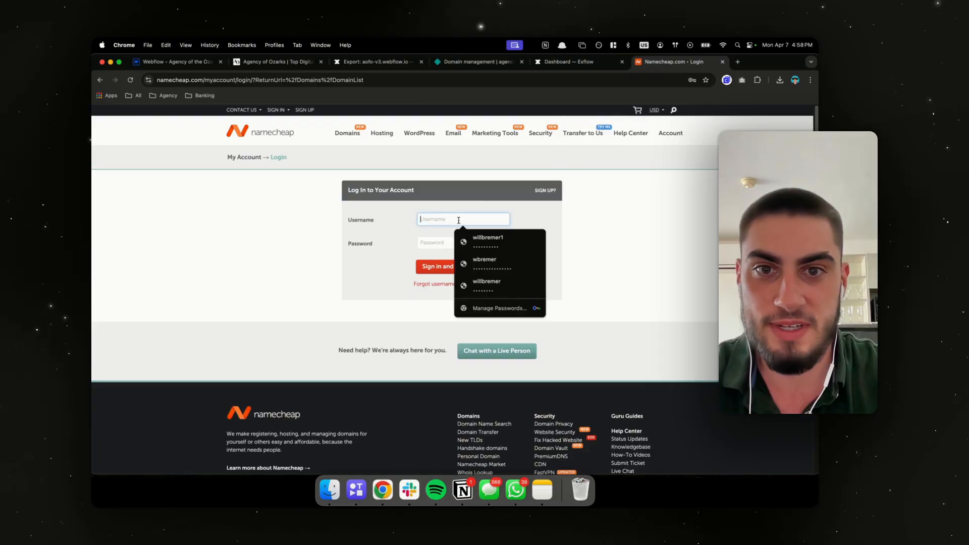
pyautogui.click(503, 253)
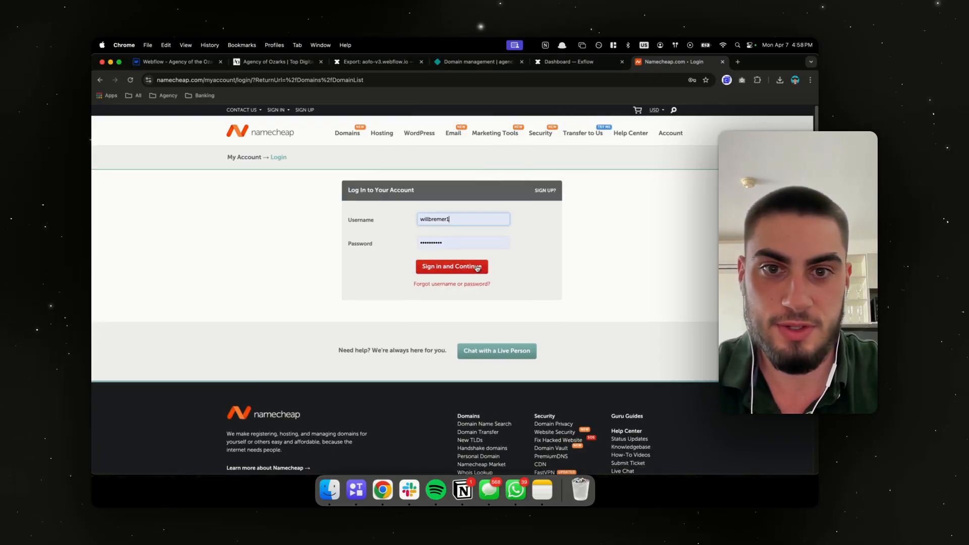
pyautogui.click(478, 268)
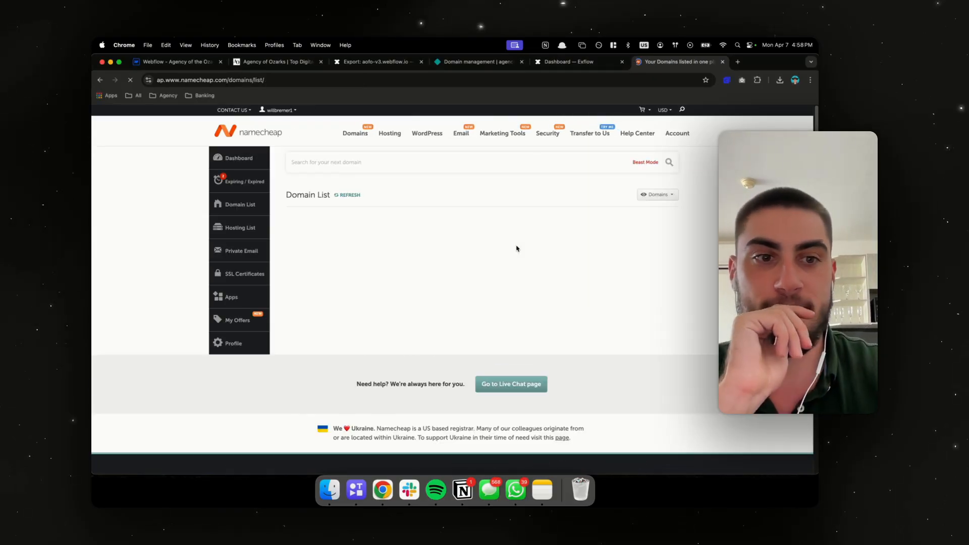
pyautogui.click(396, 219)
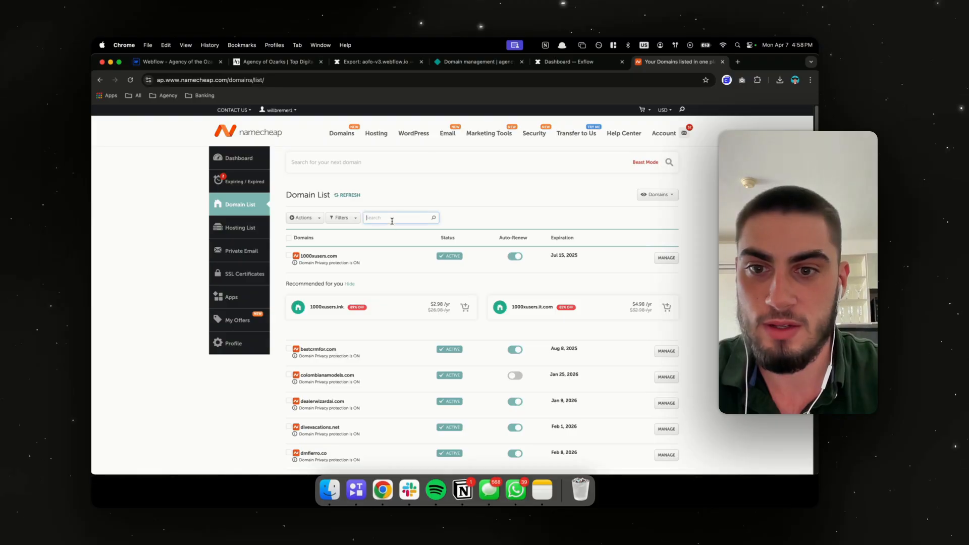
pyautogui.write('age')
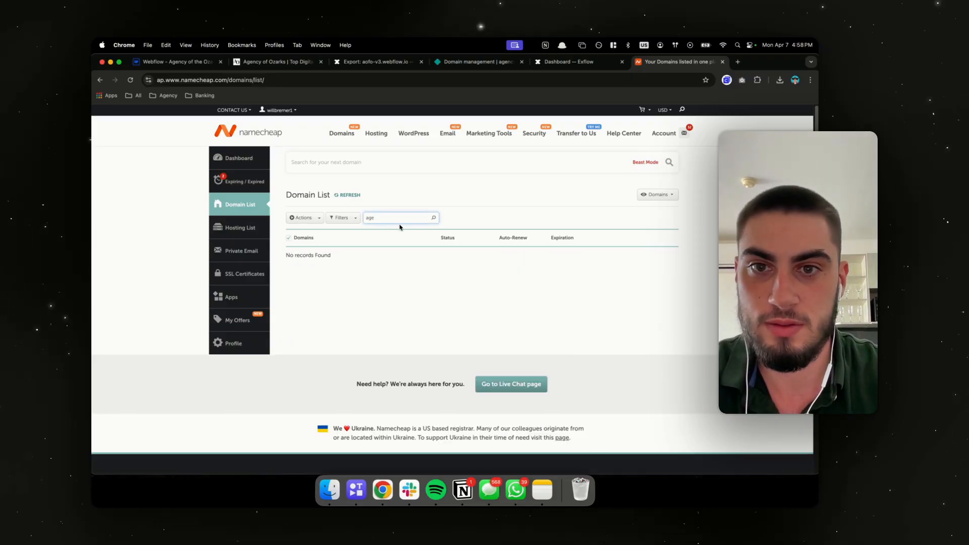
# Go to squarespace.com in a new browser tab and open agencyoftheozarks.com from the account's domains
pyautogui.press('super+t')
pyautogui.write('square')
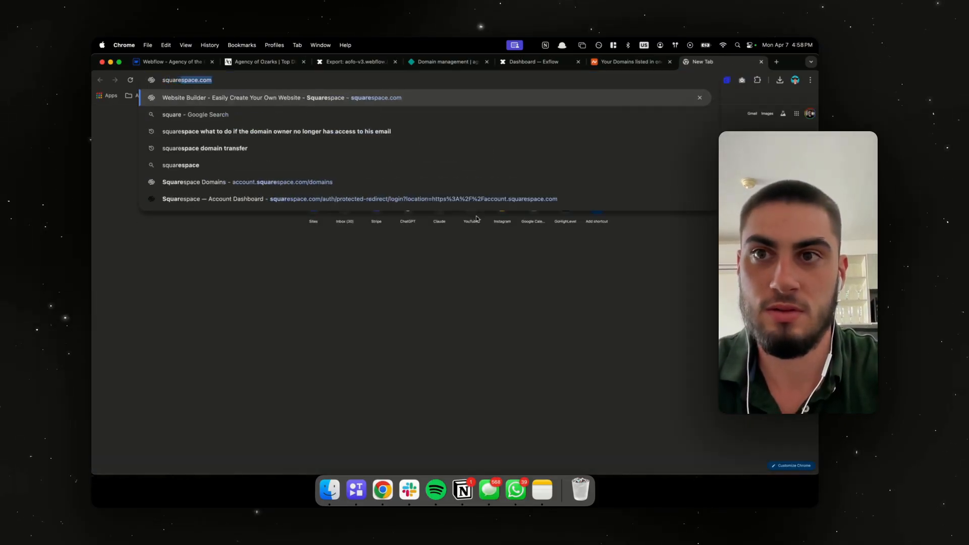
pyautogui.press('Return')
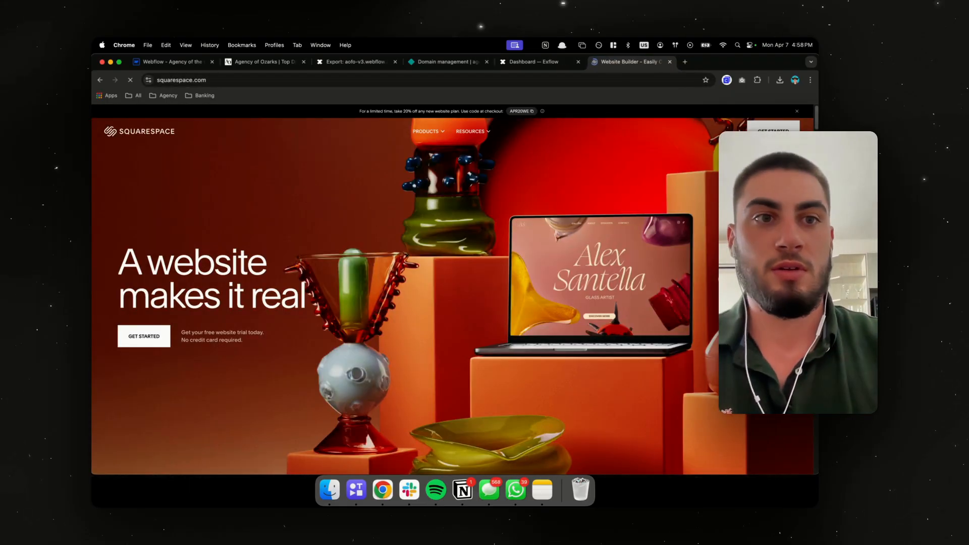
pyautogui.moveTo(729, 130)
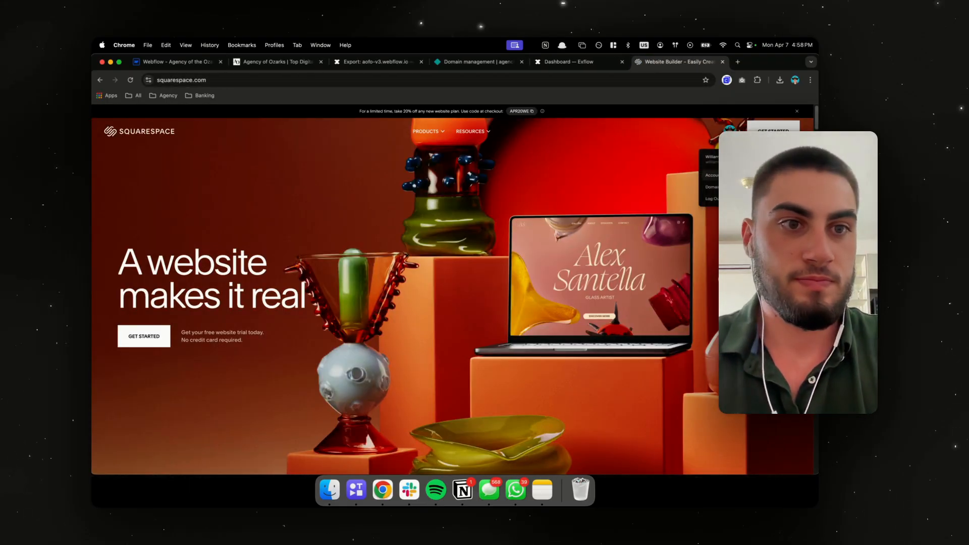
pyautogui.click(711, 175)
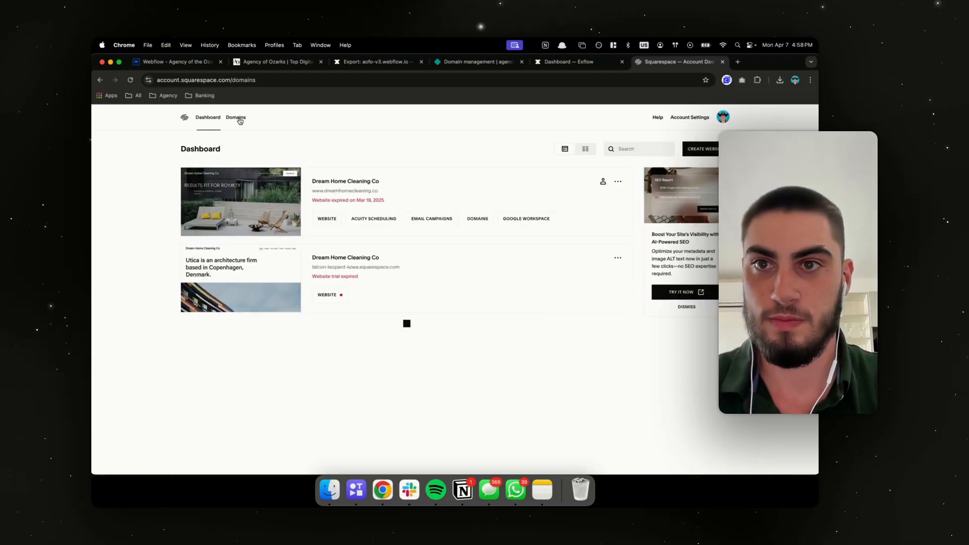
pyautogui.click(236, 117)
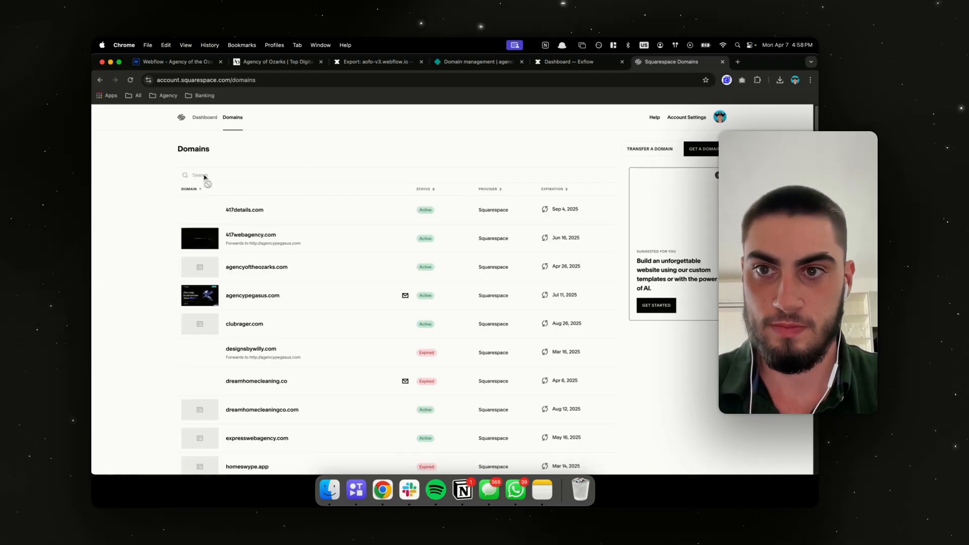
pyautogui.click(290, 273)
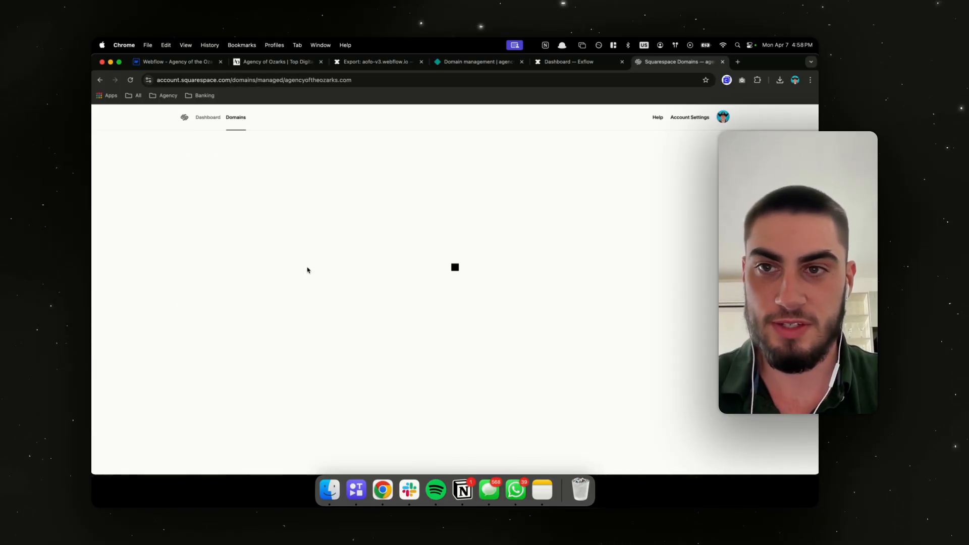
# Start switching the domain to custom nameservers and enter dns1.p05.nsone.net as nameserver 1
pyautogui.click(186, 174)
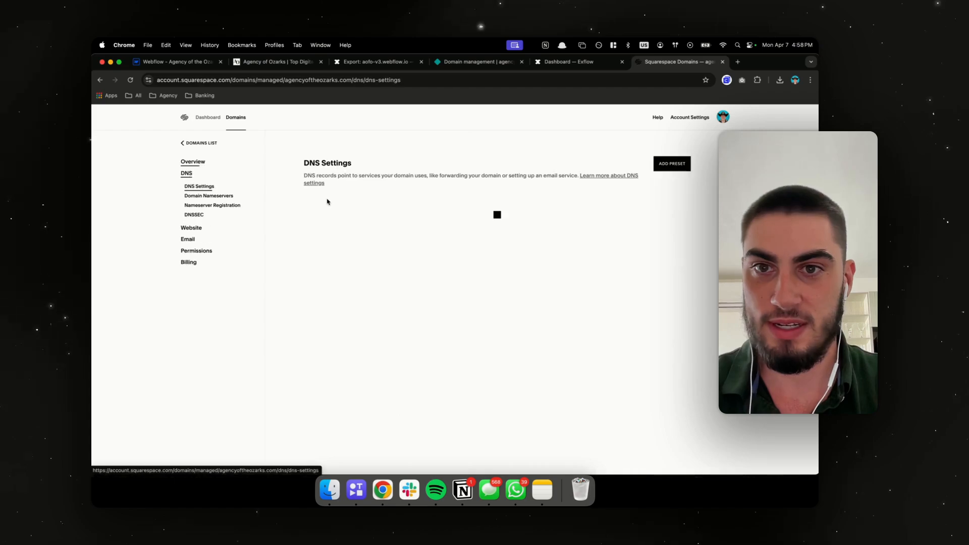
pyautogui.click(205, 206)
pyautogui.click(215, 197)
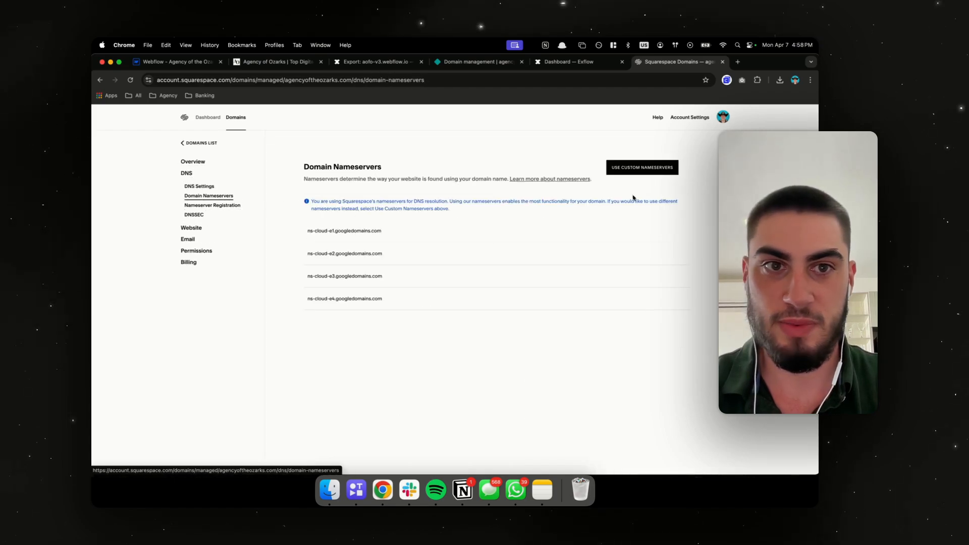
pyautogui.click(646, 171)
pyautogui.write('dns1.p05.nsone.net')
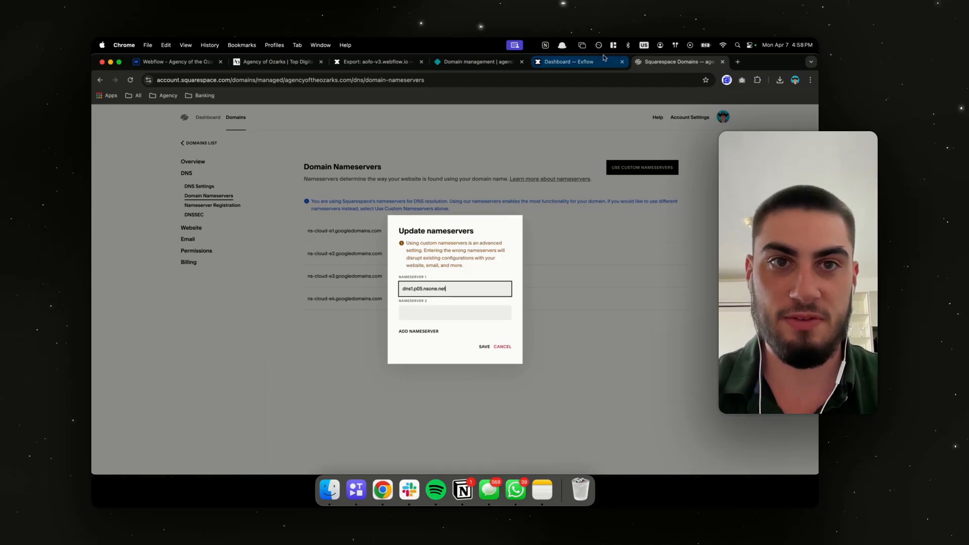
# Copy dns2.p05.nsone.net from Netlify and enter it as nameserver 2 in Squarespace
pyautogui.click(547, 63)
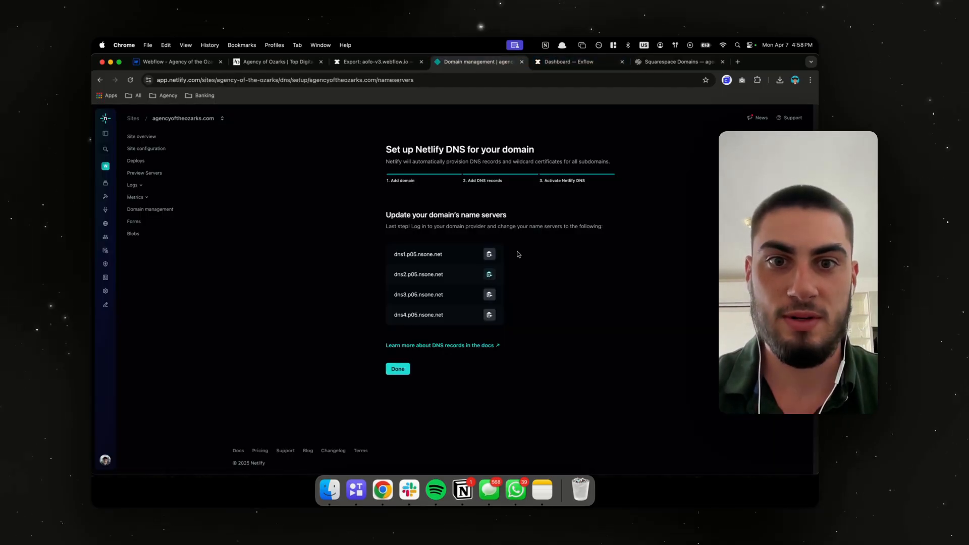
pyautogui.click(672, 63)
pyautogui.click(428, 313)
pyautogui.write('dns2.p05.nsone.net')
# Add two more nameserver entries in Squarespace and fill nameserver 3 with dns3.p05.nsone.net copied from Netlify
pyautogui.click(426, 332)
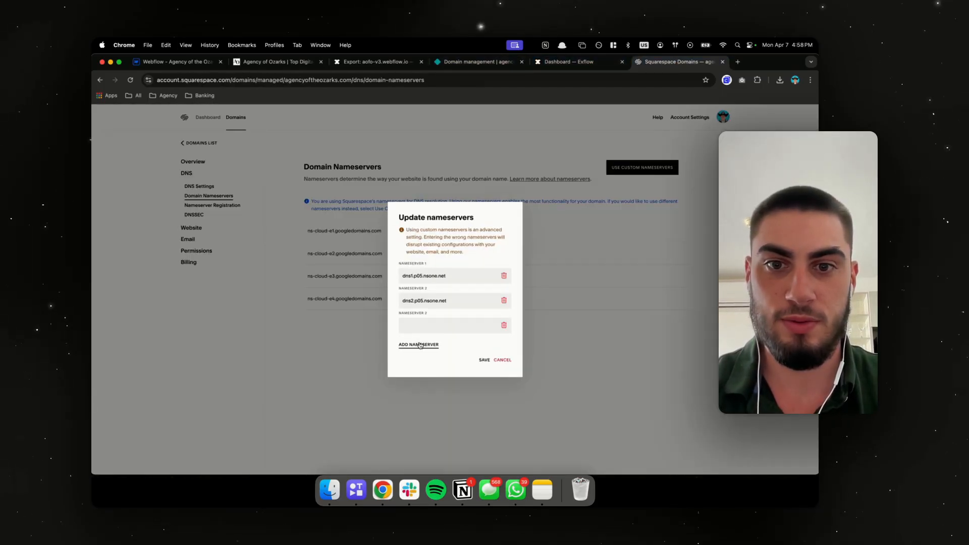
pyautogui.click(421, 346)
pyautogui.click(484, 63)
pyautogui.click(489, 294)
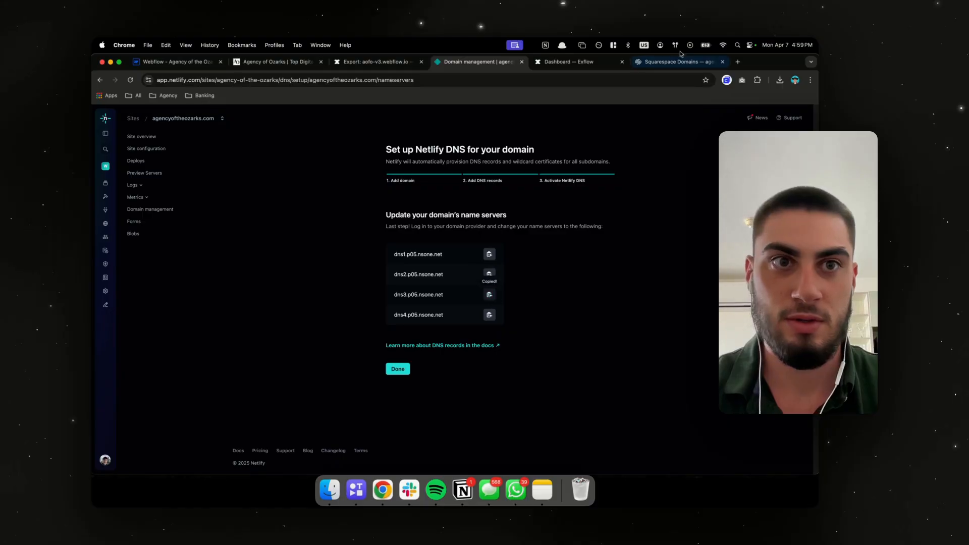
pyautogui.click(667, 64)
pyautogui.click(432, 314)
pyautogui.press('super+v')
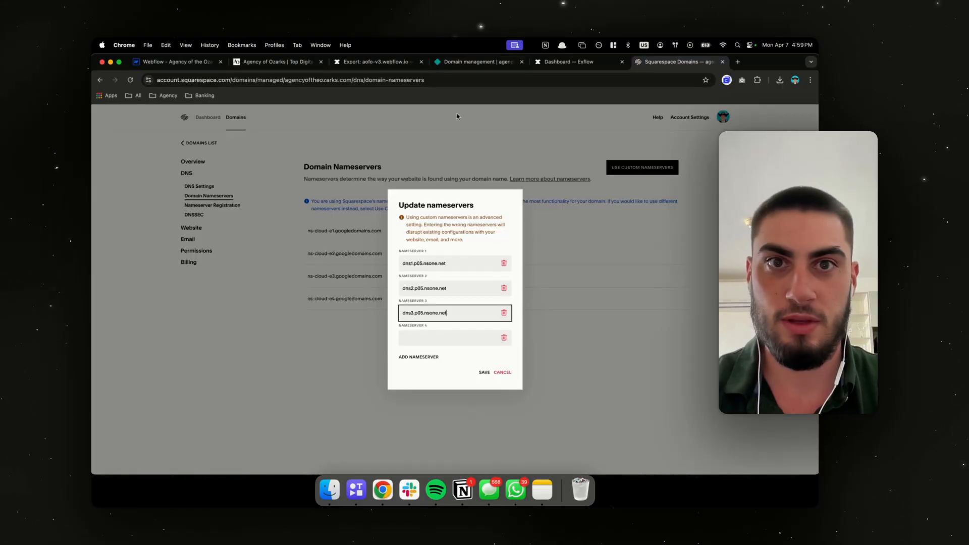
# Copy dns4.p05.nsone.net from Netlify and enter it as nameserver 4 in Squarespace
pyautogui.click(474, 62)
pyautogui.click(489, 315)
pyautogui.click(678, 64)
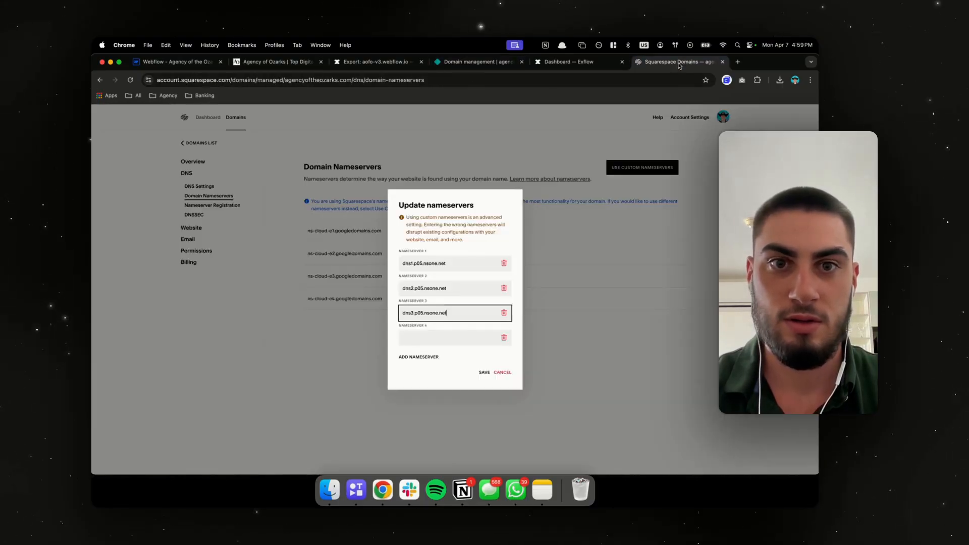
pyautogui.click(438, 339)
pyautogui.press('super+v')
# Save the custom nameservers, agree to disable DNSSEC, and open the domain's DNSSEC settings
pyautogui.click(484, 372)
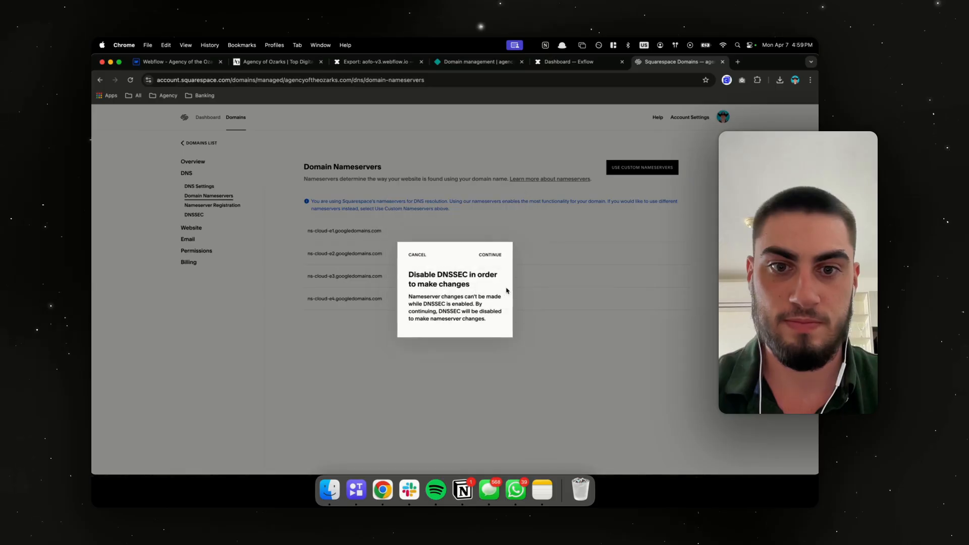
pyautogui.click(491, 254)
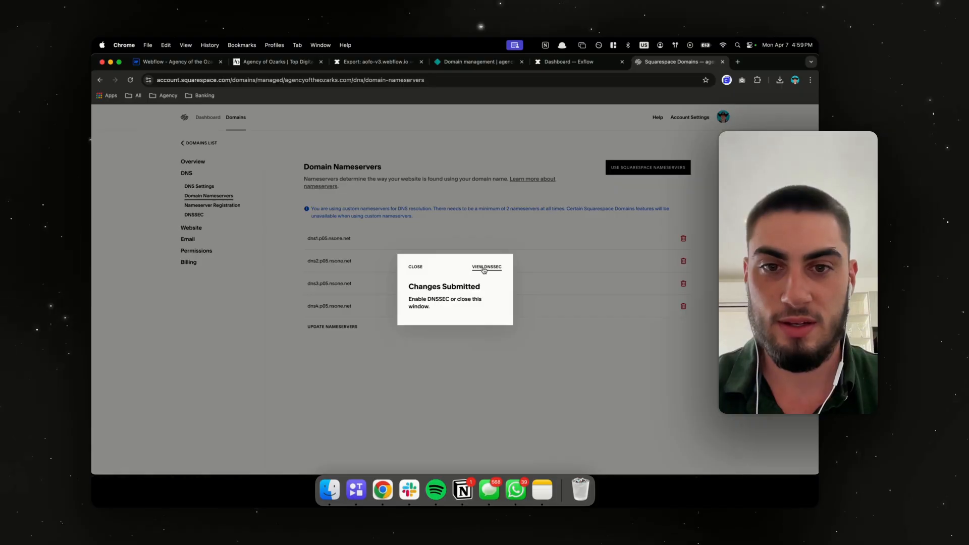
pyautogui.click(487, 267)
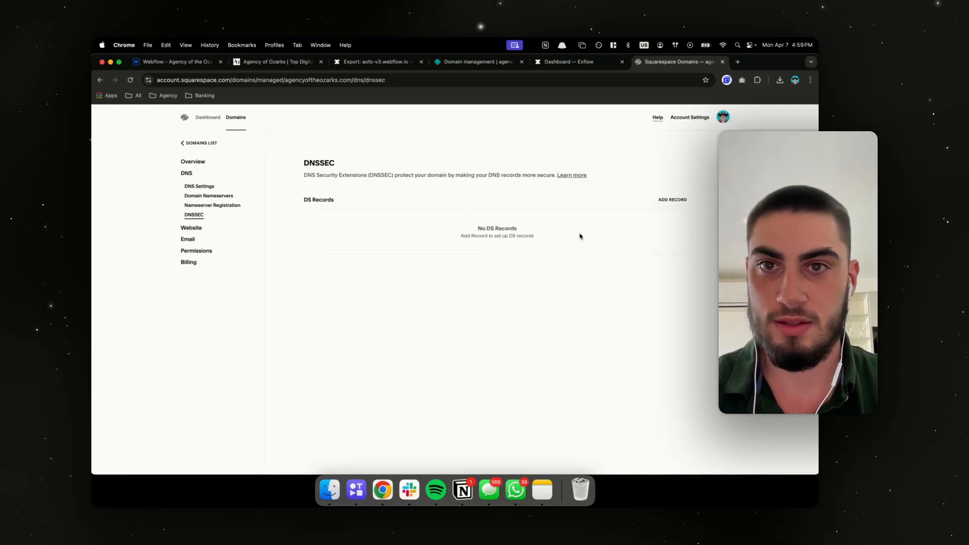
# Return to Netlify and finish the Netlify DNS setup for agencyoftheozarks.com
pyautogui.click(572, 61)
pyautogui.click(501, 67)
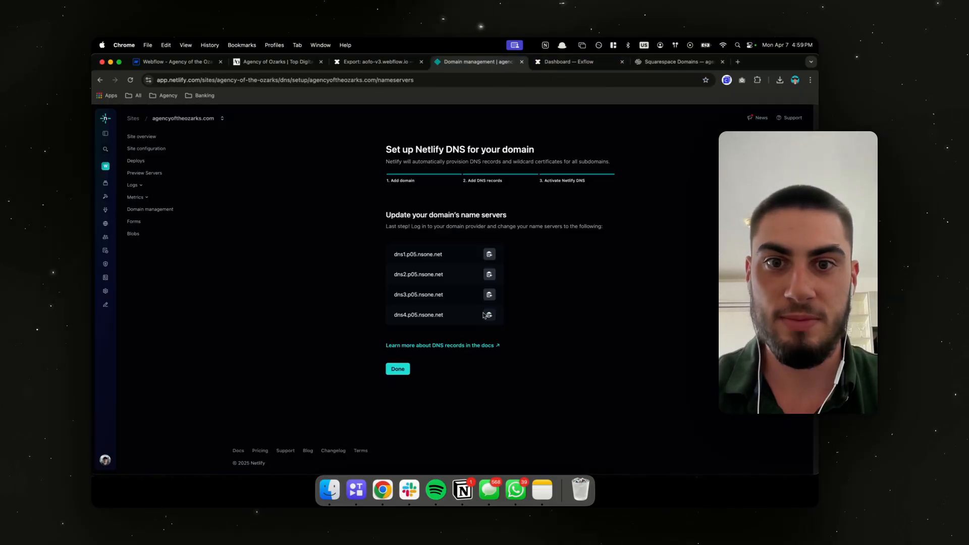
pyautogui.click(397, 367)
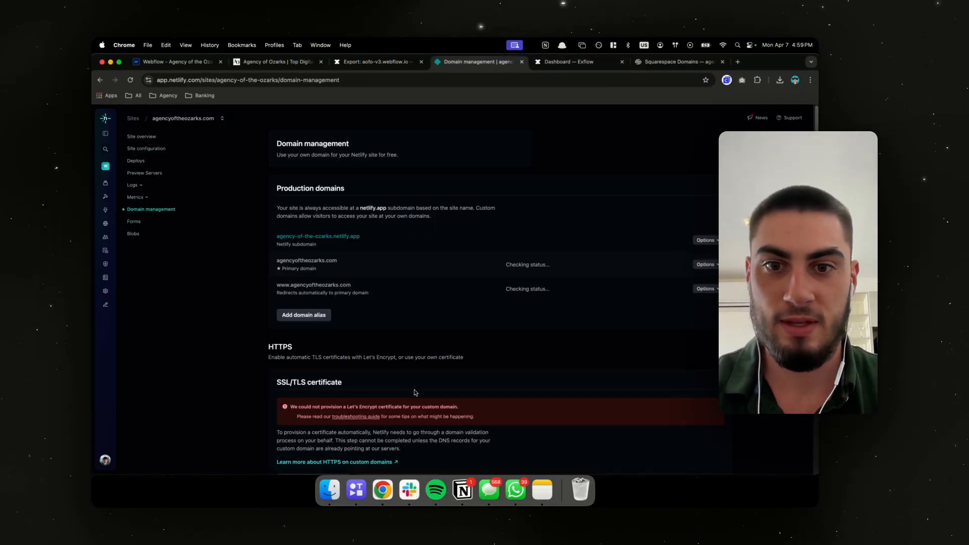
# Open the live site at agencyoftheozarks.com and look at it alongside the ExFlow export of aofo-v3.webflow.io
pyautogui.click(328, 262)
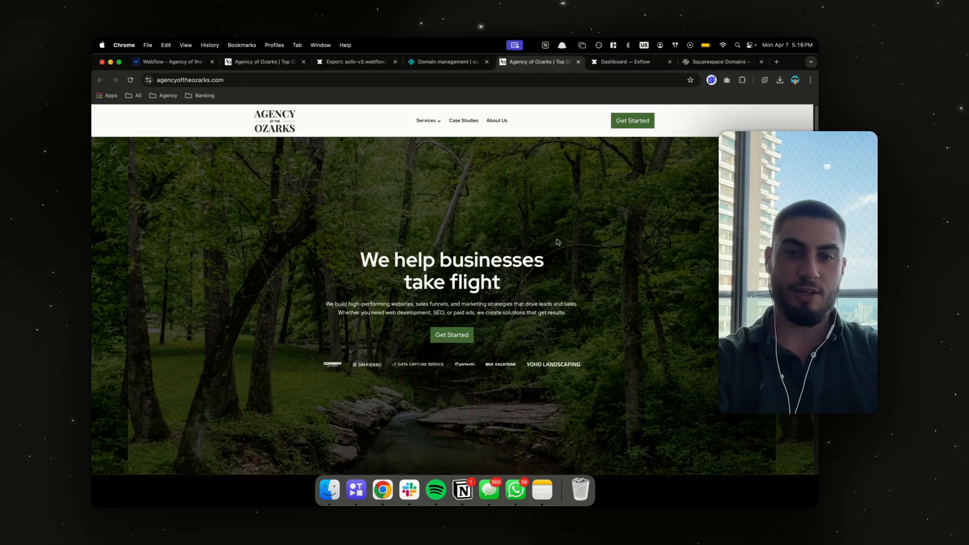
pyautogui.press('F2')
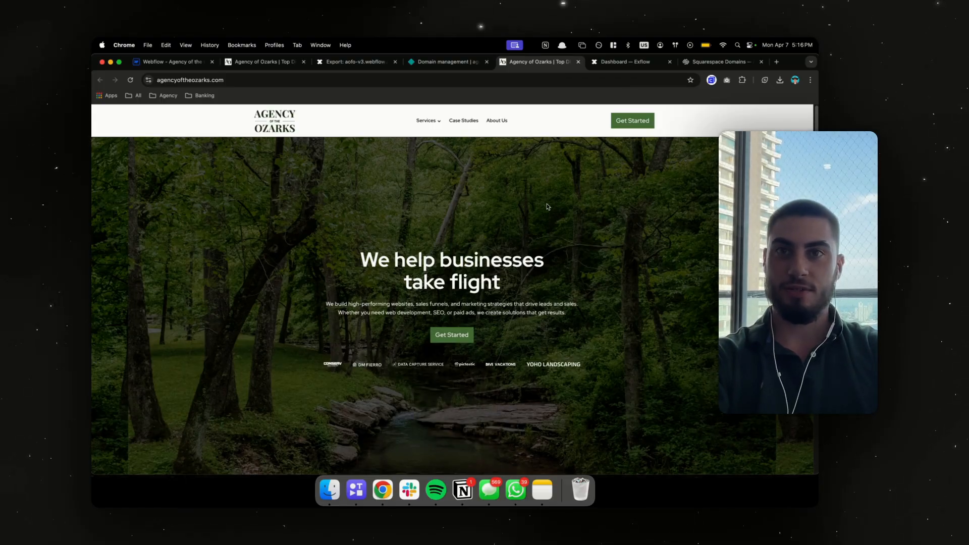
pyautogui.click(355, 62)
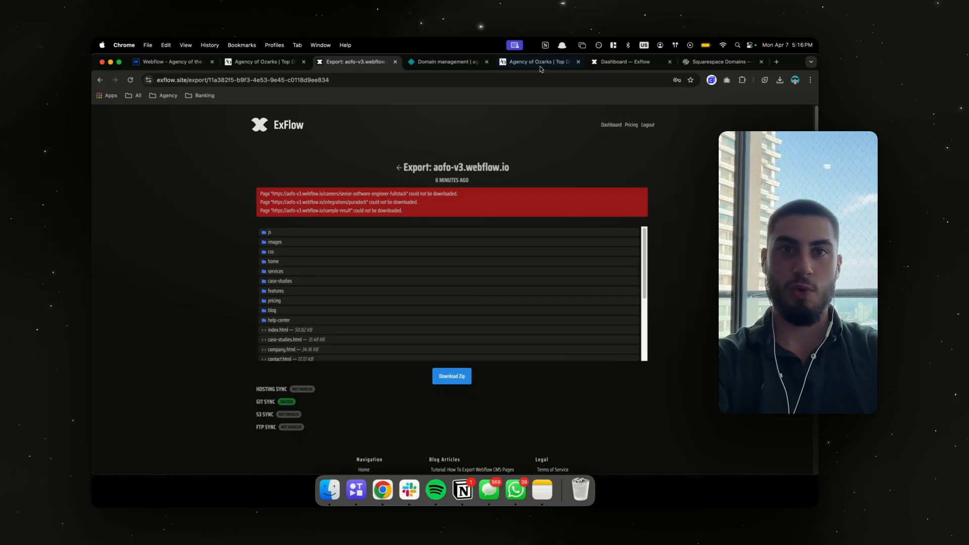
pyautogui.click(578, 67)
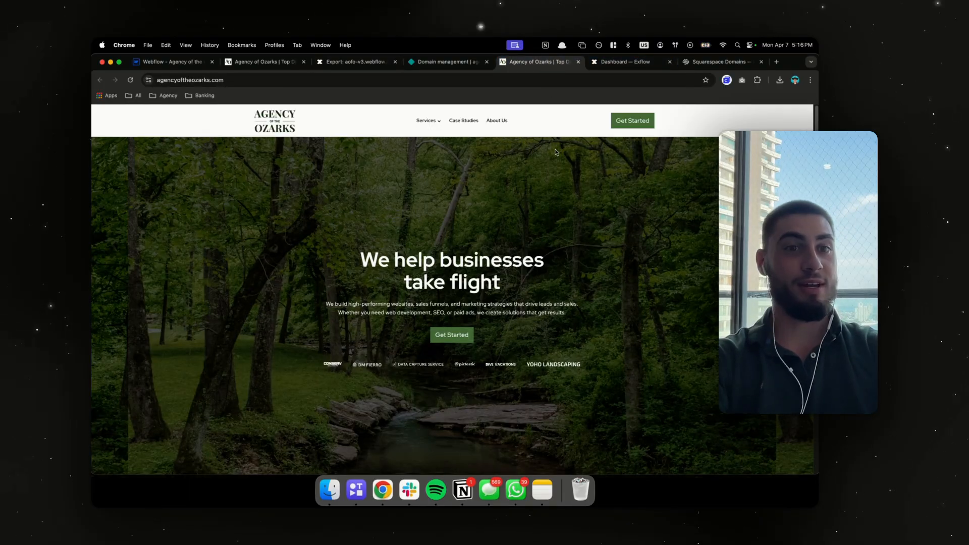